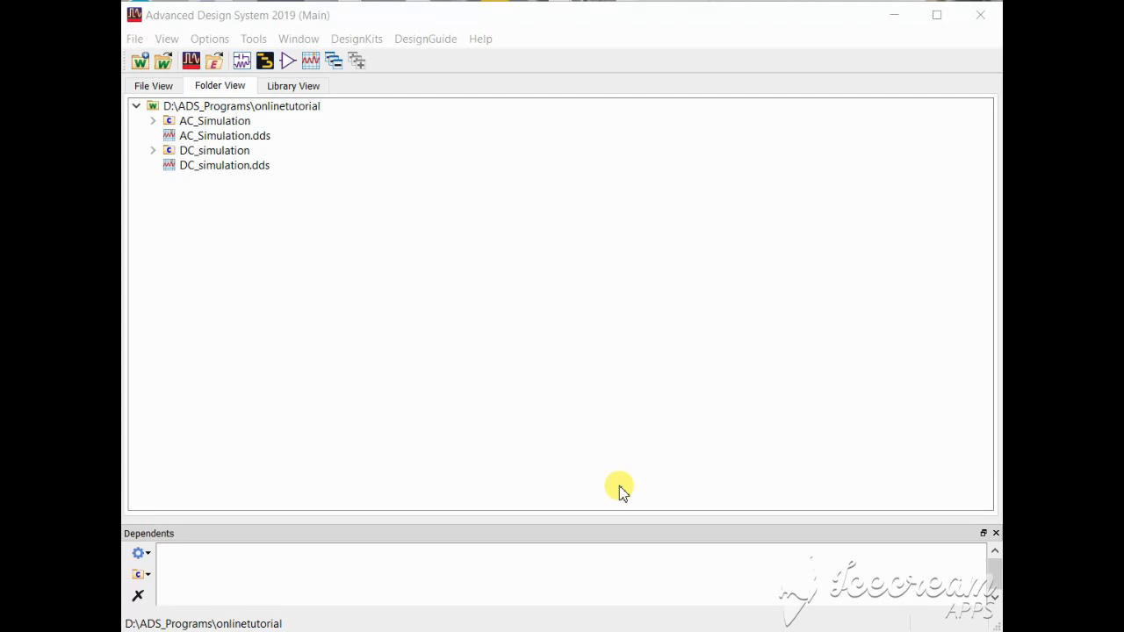
- Create a new schematic in a cell named sparam in the onlinetutorial_lib library
{"action": "left_click", "coordinate": [136, 39]}
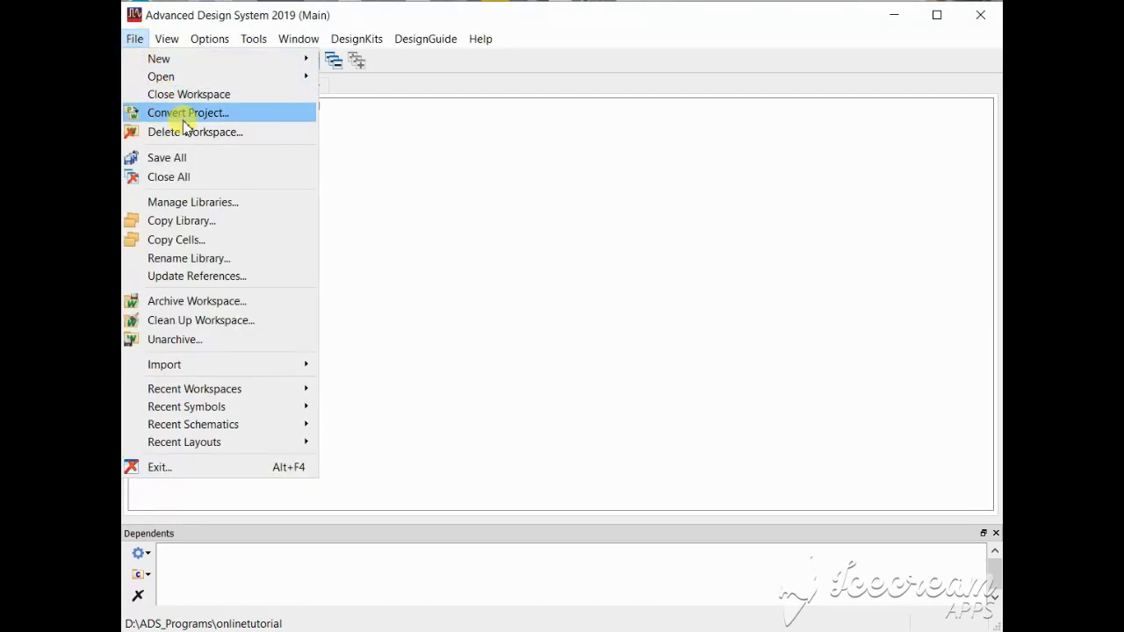
{"action": "mouse_move", "coordinate": [260, 62]}
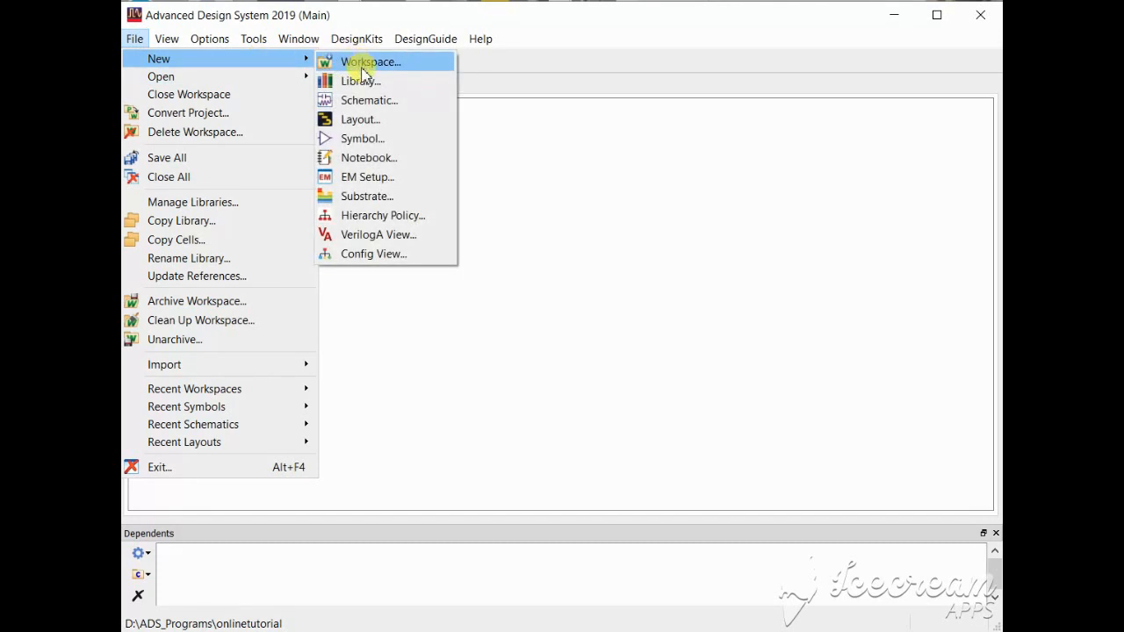
{"action": "left_click", "coordinate": [369, 100]}
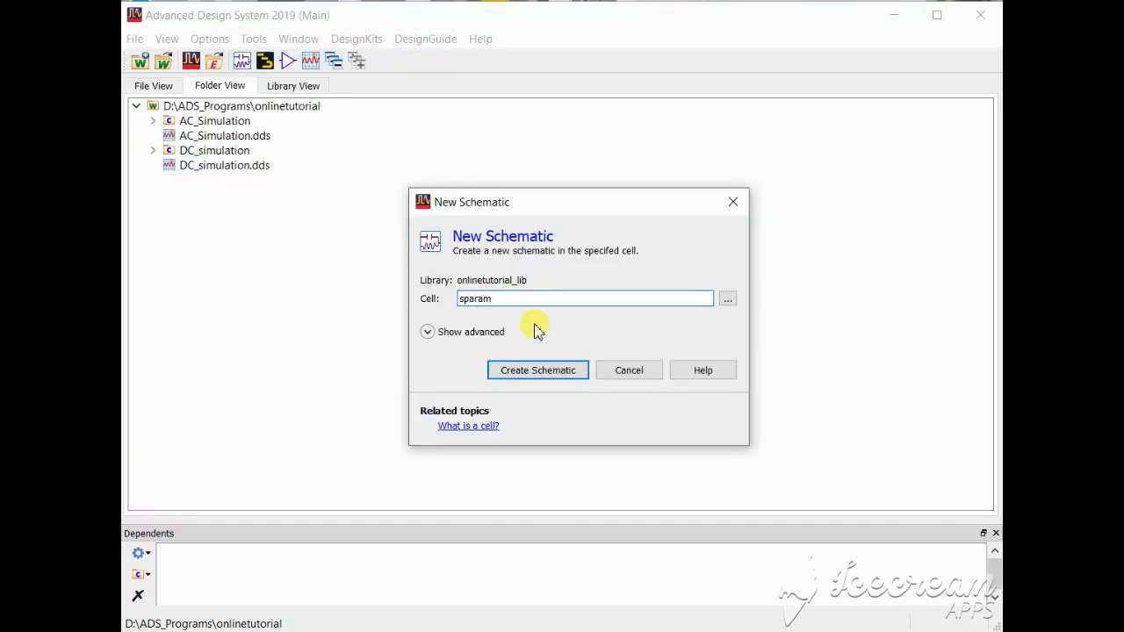
{"action": "left_click", "coordinate": [537, 376]}
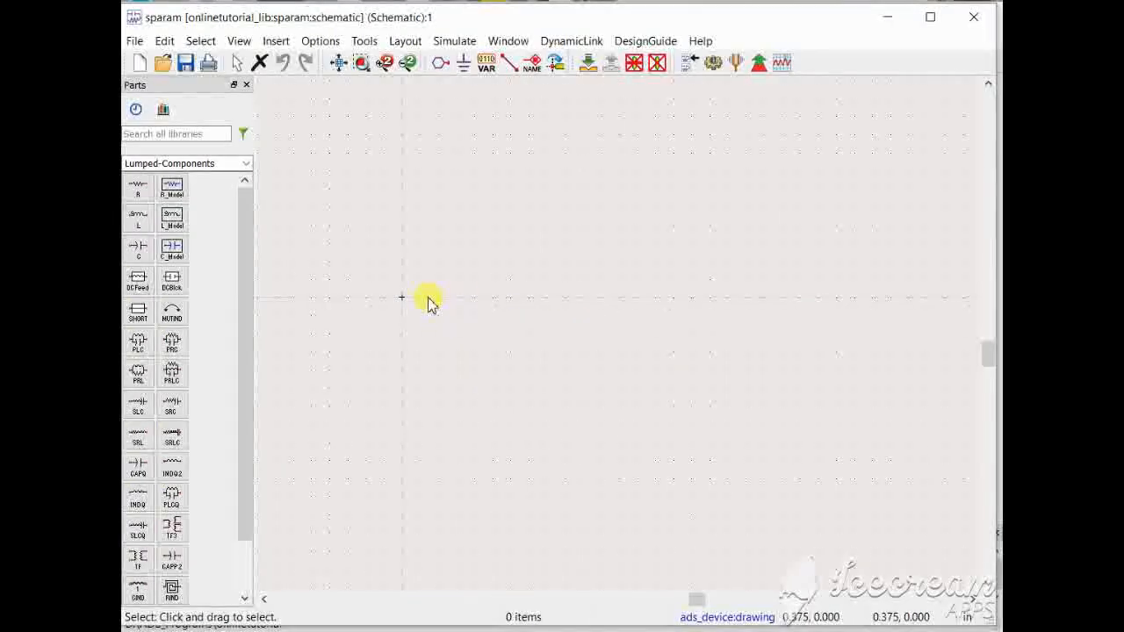
- Switch the parts palette to Simulation-S_Param
{"action": "left_click_drag", "start_coordinate": [989, 357], "coordinate": [985, 450]}
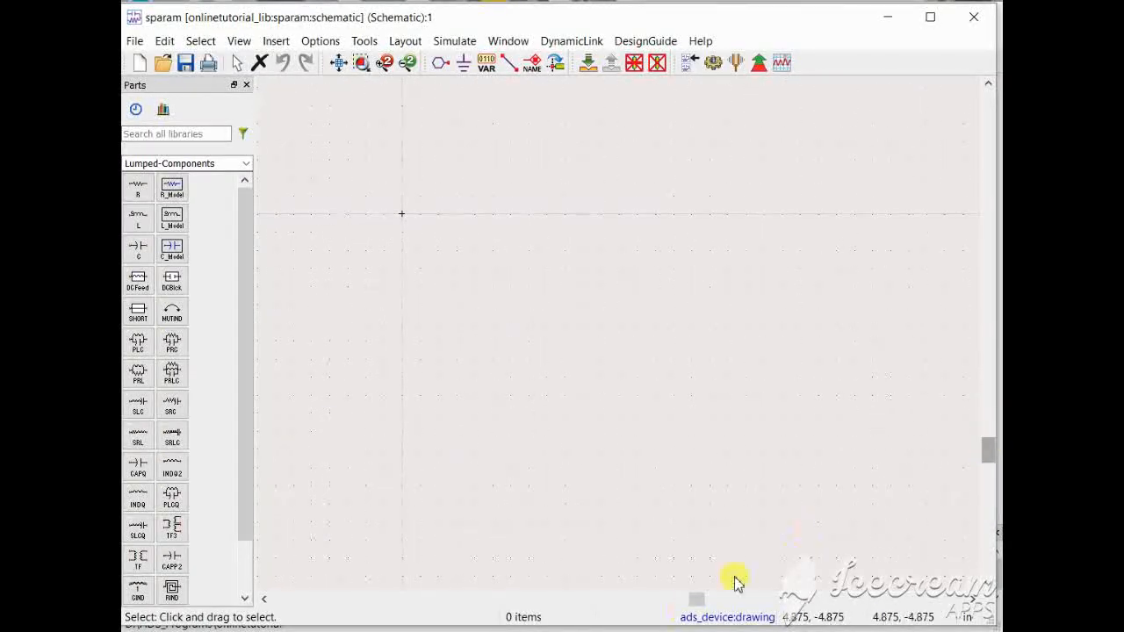
{"action": "left_click_drag", "start_coordinate": [703, 601], "coordinate": [728, 607]}
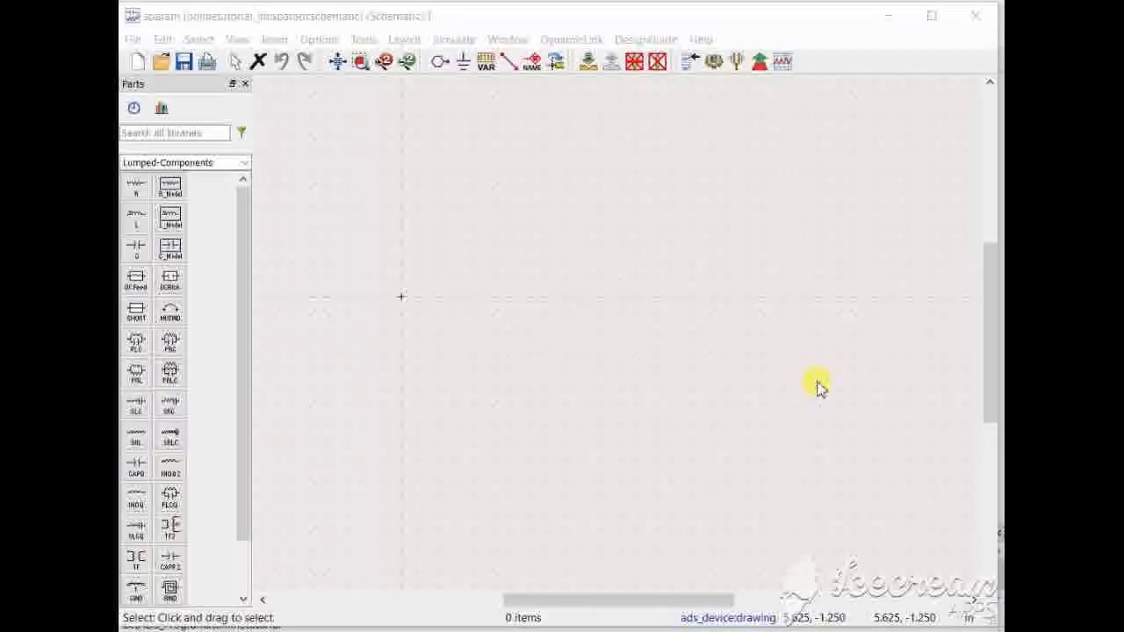
{"action": "left_click_drag", "start_coordinate": [984, 346], "coordinate": [987, 366]}
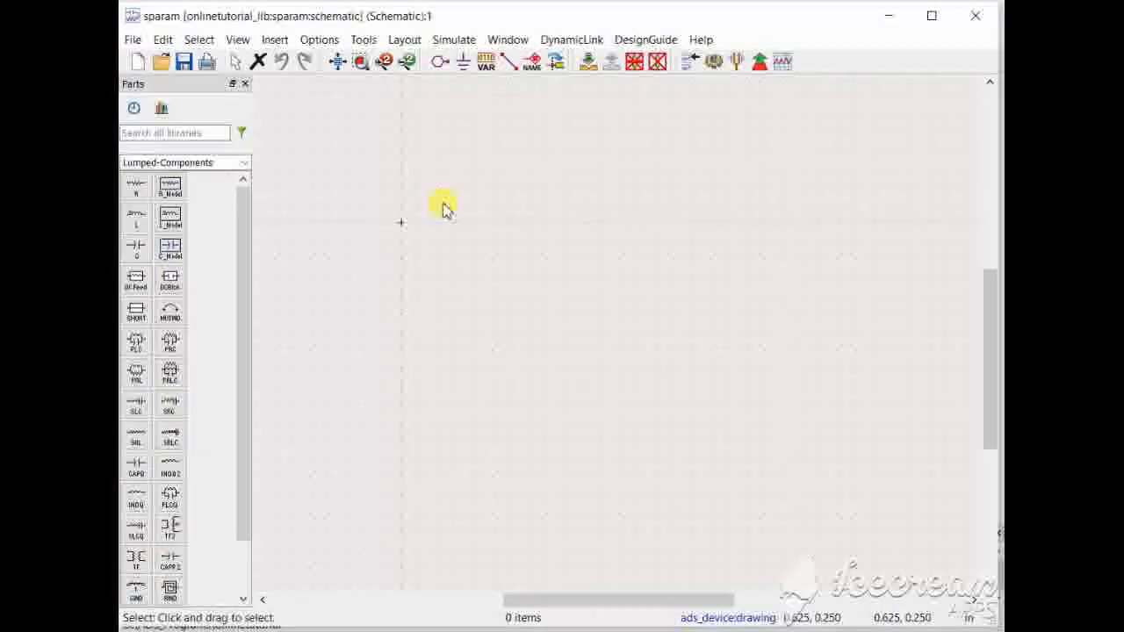
{"action": "left_click", "coordinate": [246, 163]}
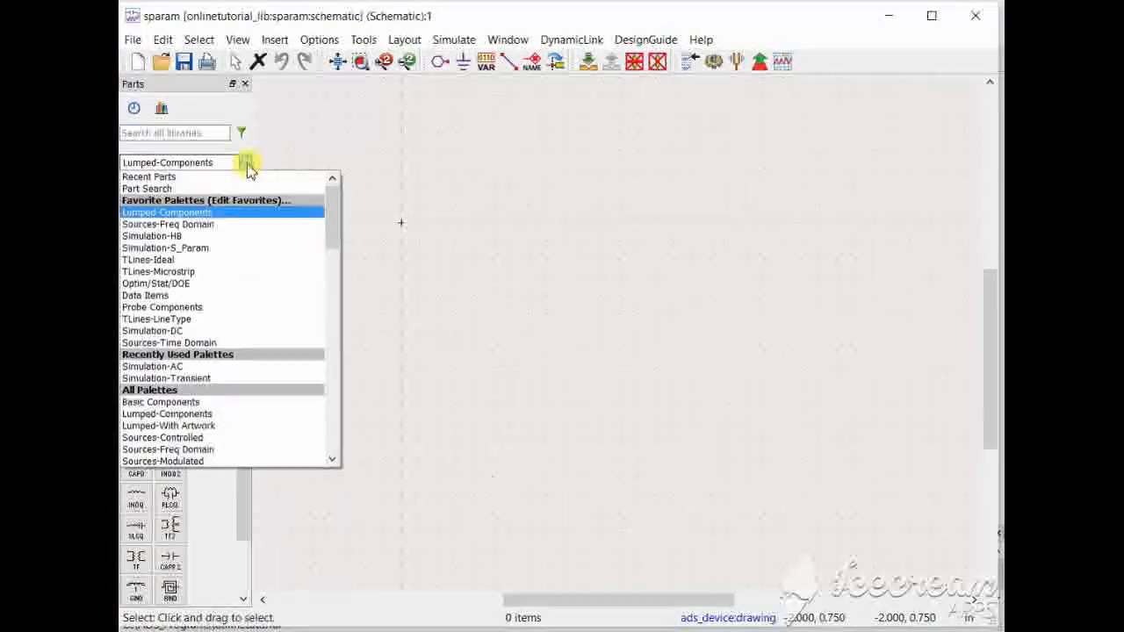
{"action": "left_click", "coordinate": [243, 248]}
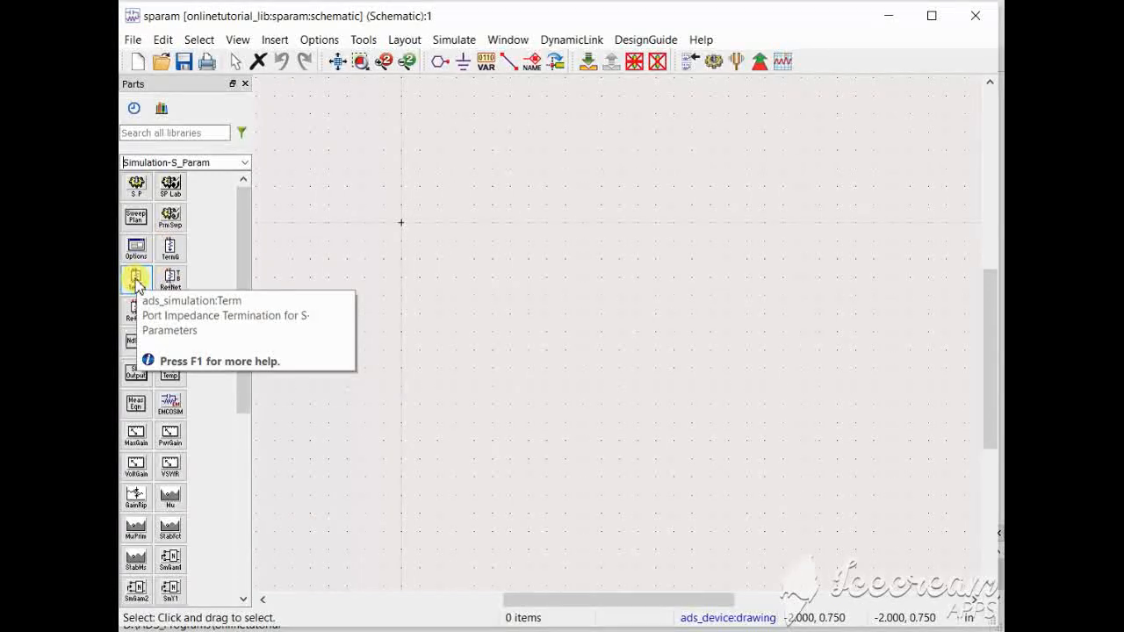
- Examine the help page of the Term port termination component, including its parameter table, and close it
{"action": "key", "text": "F1"}
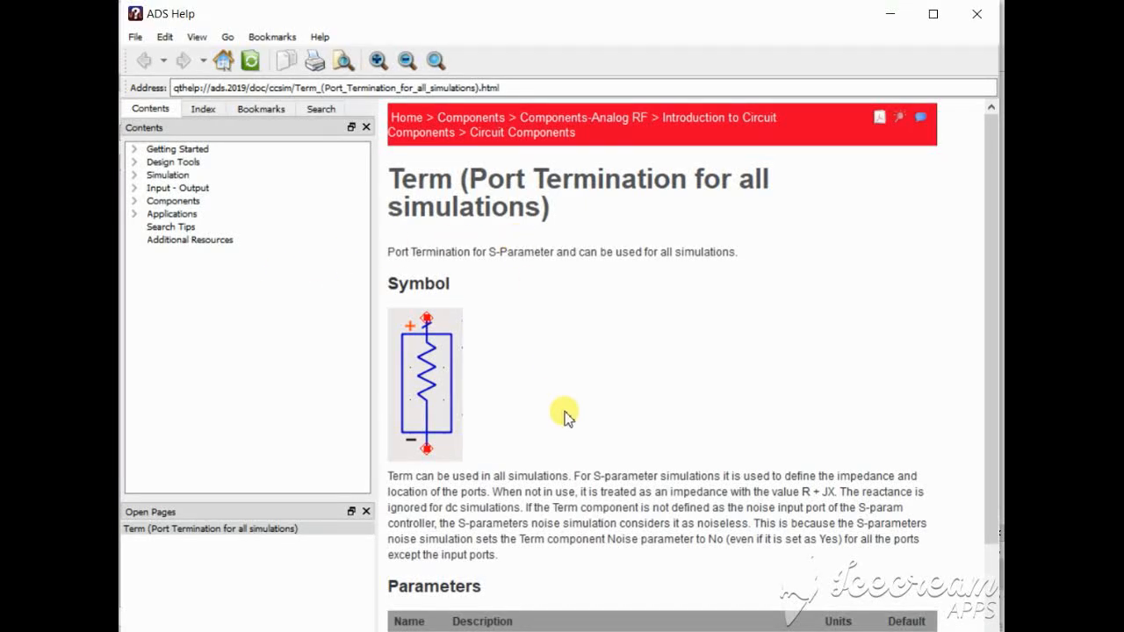
{"action": "scroll", "coordinate": [563, 547], "scroll_direction": "down", "scroll_amount": 3}
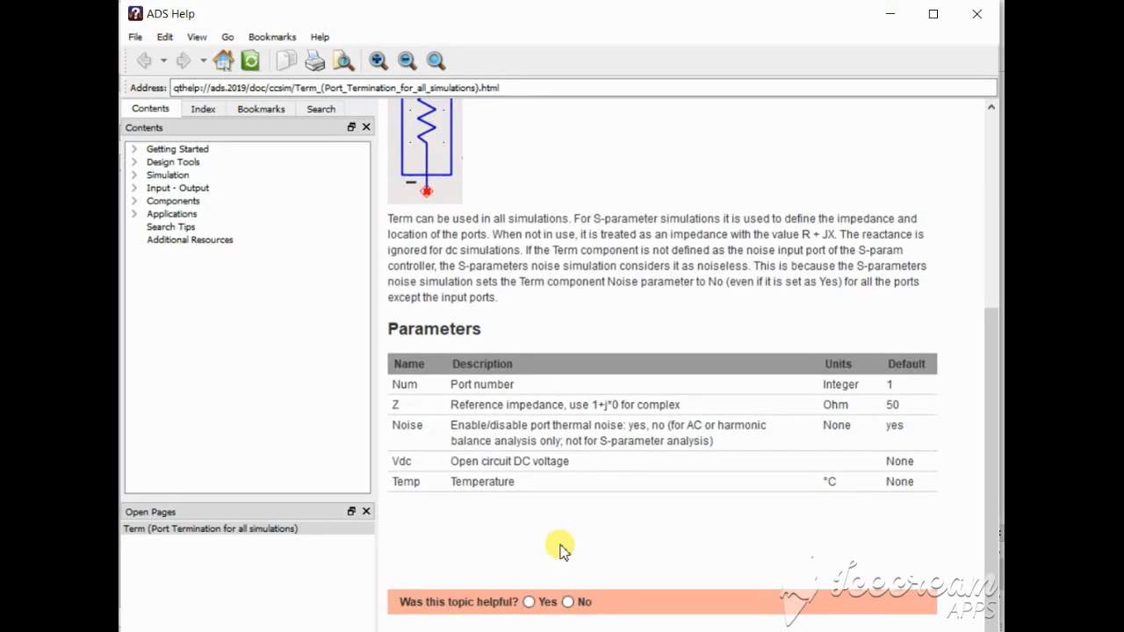
{"action": "scroll", "coordinate": [619, 302], "scroll_direction": "up", "scroll_amount": 3}
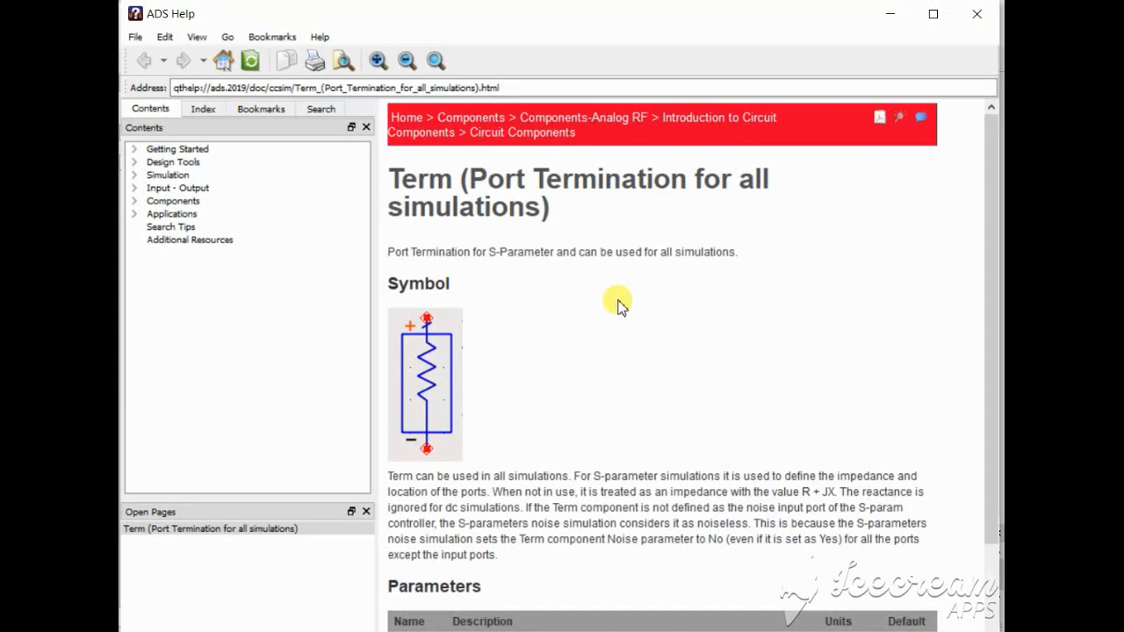
{"action": "left_click", "coordinate": [976, 13]}
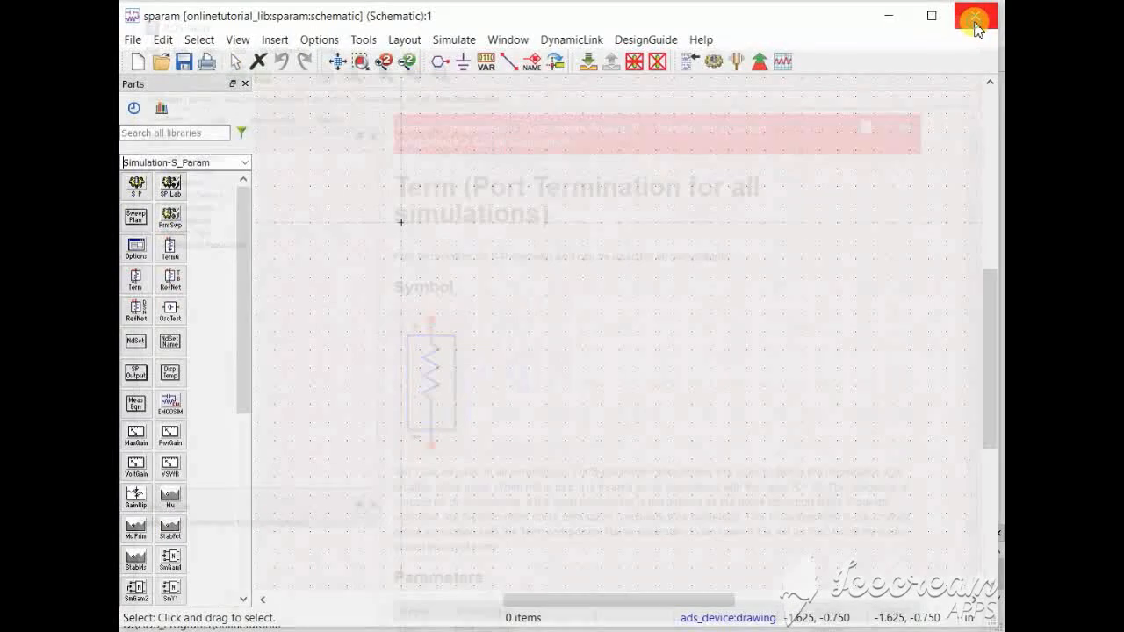
- Place two Term port terminations side by side, at about (0, -0.75) and (5.5, -0.75)
{"action": "left_click", "coordinate": [137, 283]}
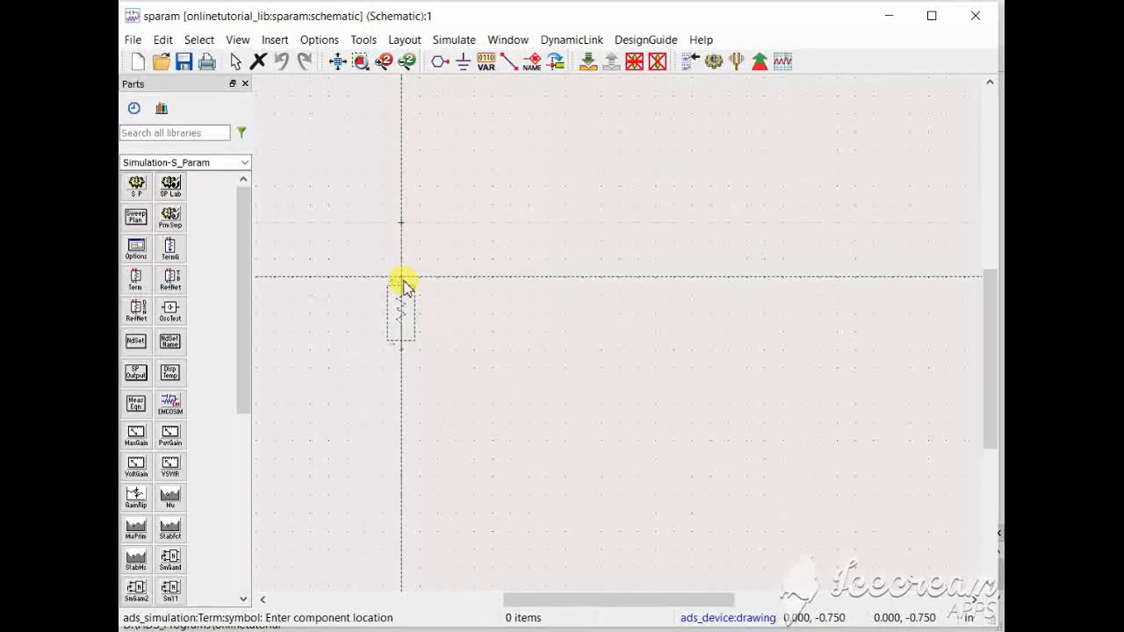
{"action": "left_click", "coordinate": [402, 279]}
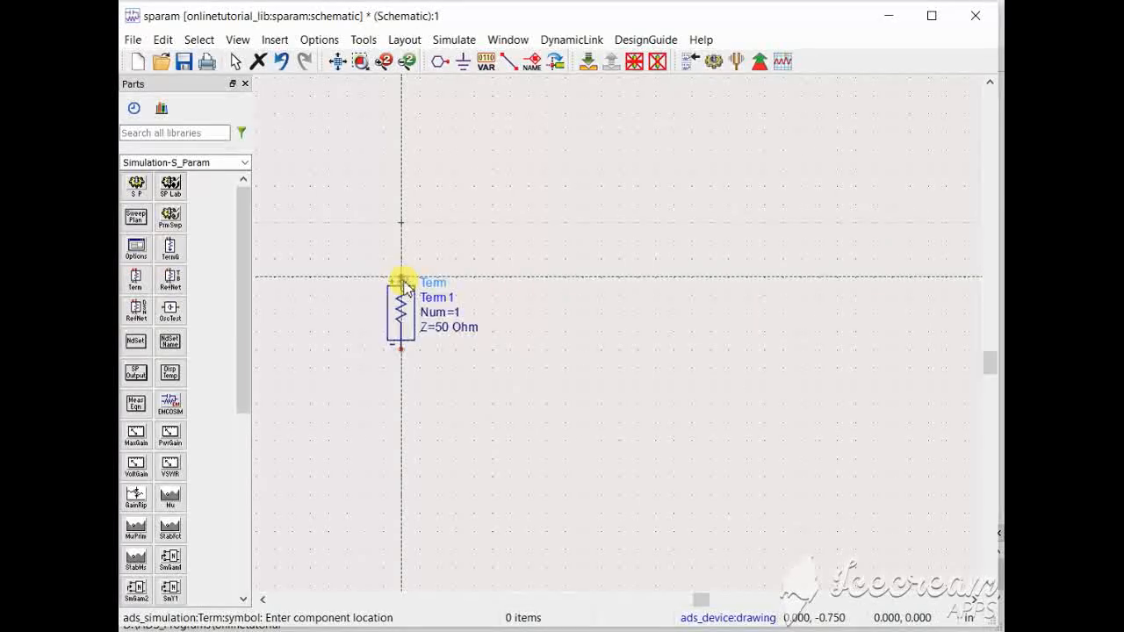
{"action": "left_click", "coordinate": [801, 280]}
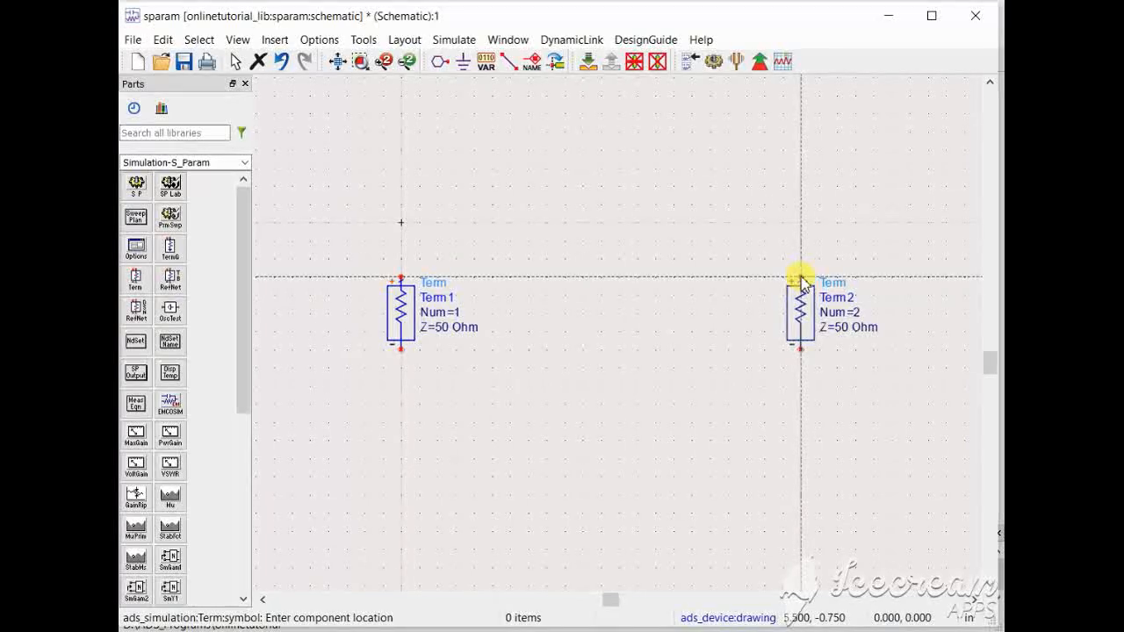
{"action": "key", "text": "Escape"}
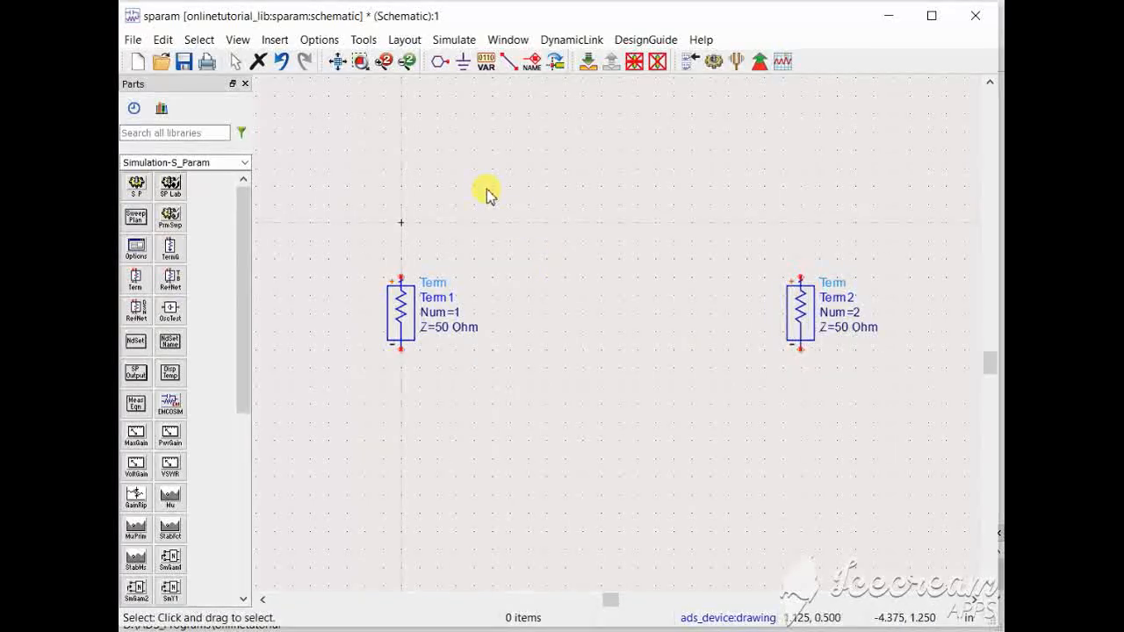
- Attach a ground symbol to the negative terminal of each of the two port terminations
{"action": "left_click", "coordinate": [463, 61]}
{"action": "left_click", "coordinate": [401, 350]}
{"action": "left_click", "coordinate": [800, 351]}
{"action": "key", "text": "Escape"}
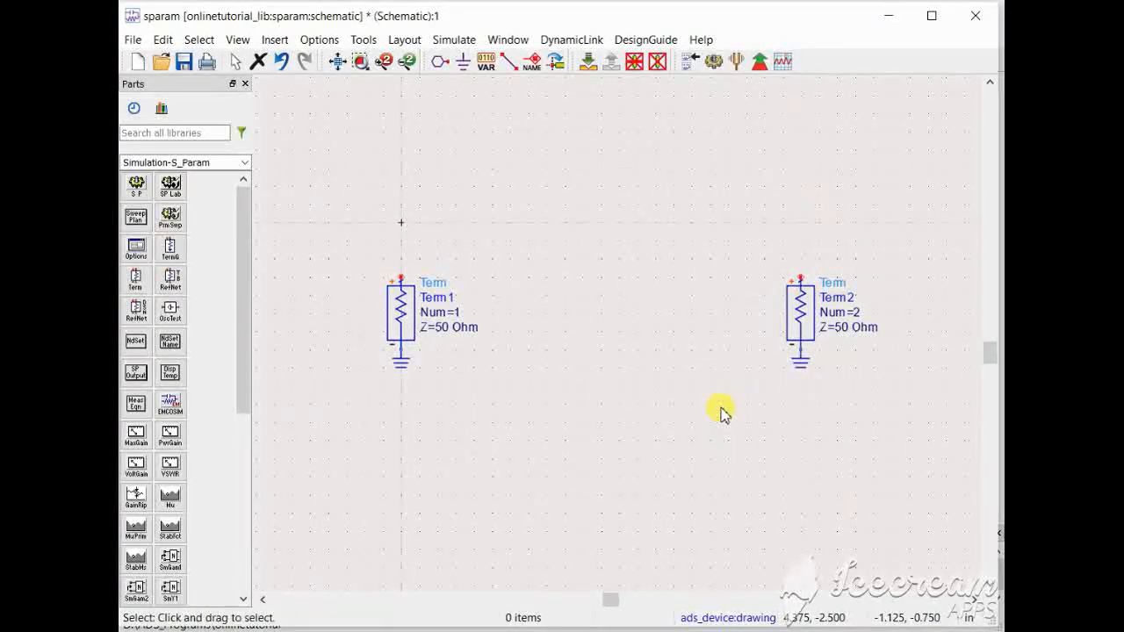
- Set the impedance of Term2 to 100 Ohm
{"action": "double_click", "coordinate": [843, 330]}
{"action": "type", "text": "100"}
{"action": "left_click", "coordinate": [644, 411]}
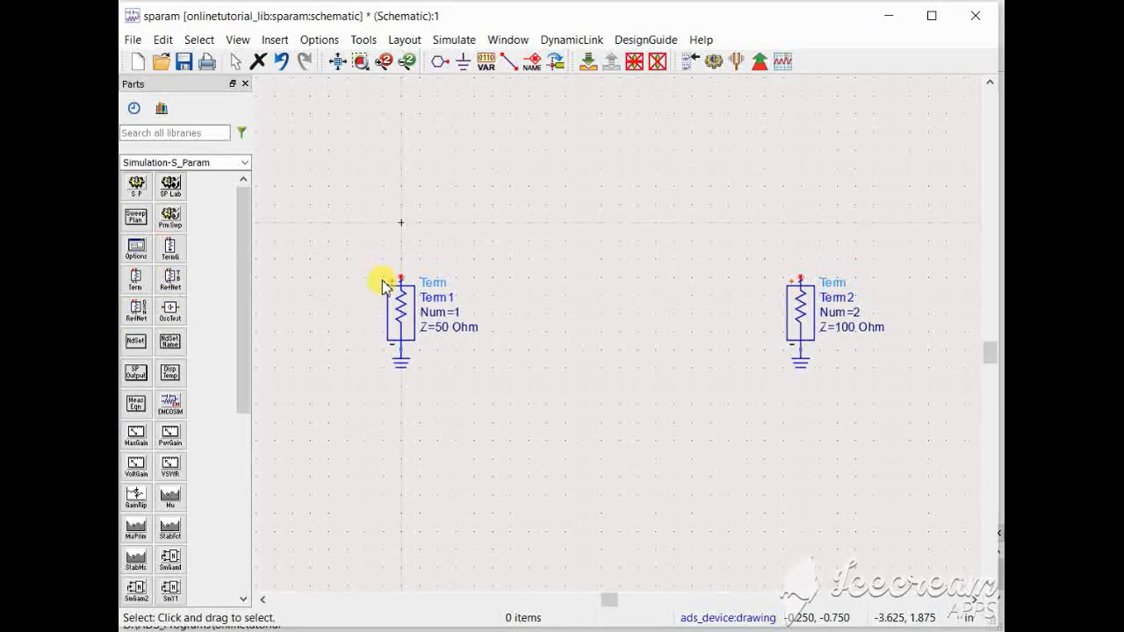
- Place an ideal transmission line TLIN from the TLines-Ideal palette between the two port terminations
{"action": "left_click", "coordinate": [246, 162]}
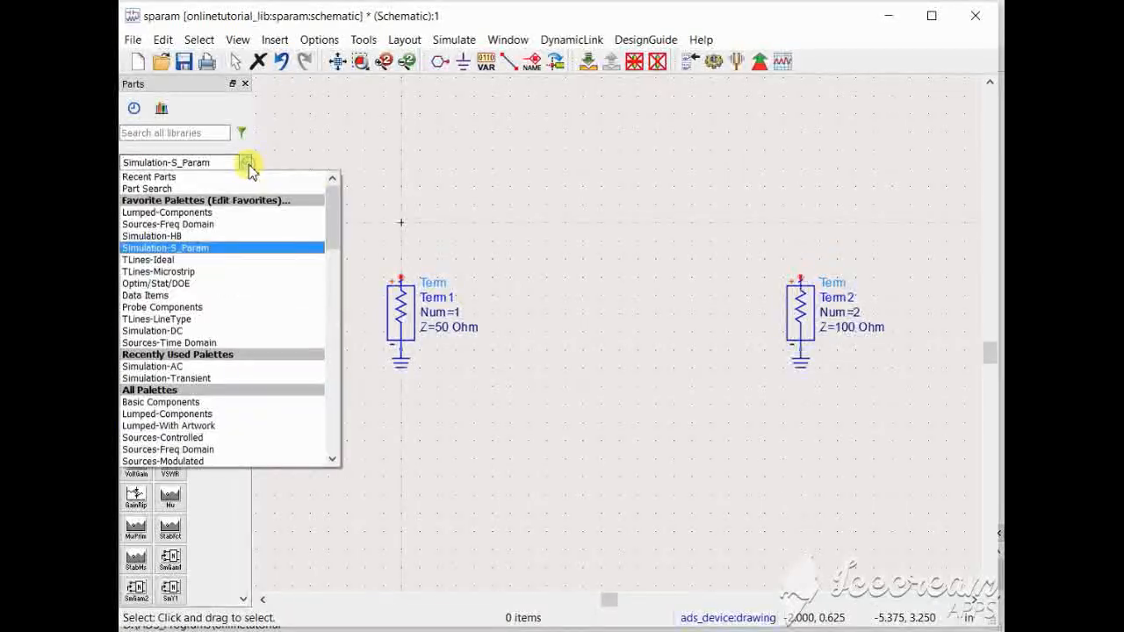
{"action": "left_click", "coordinate": [220, 261]}
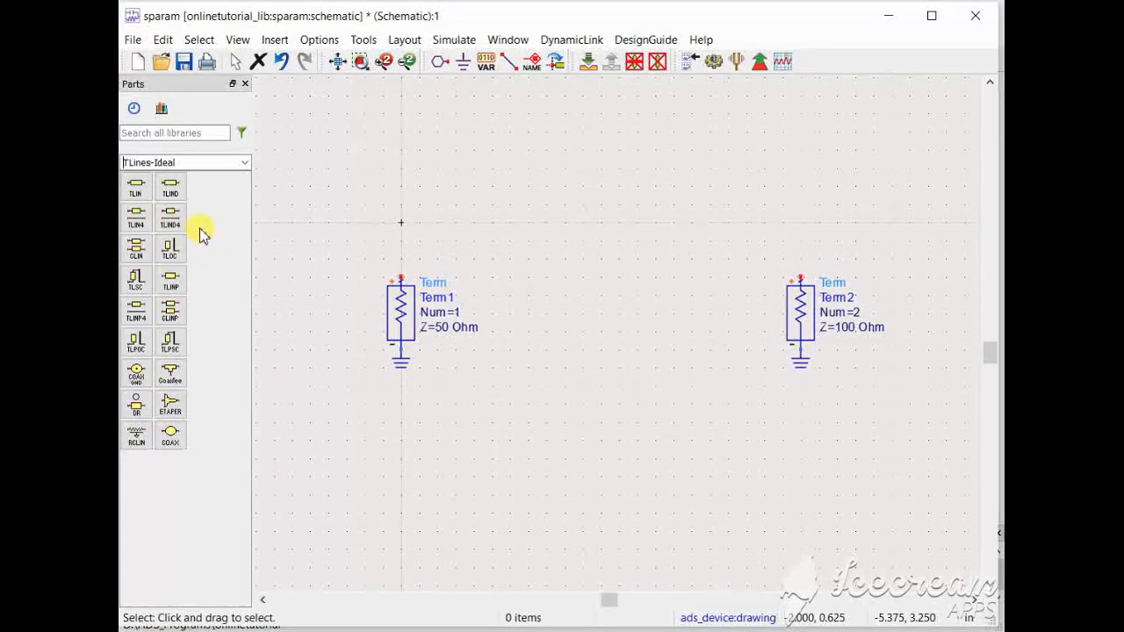
{"action": "left_click", "coordinate": [140, 191]}
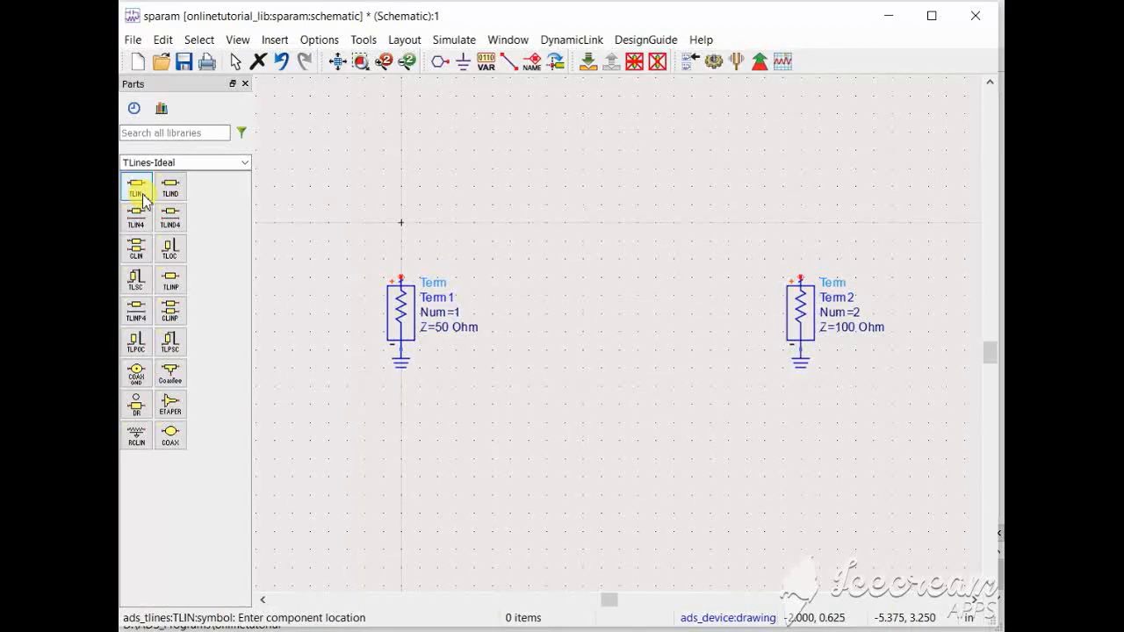
{"action": "left_click", "coordinate": [570, 278]}
{"action": "key", "text": "Escape"}
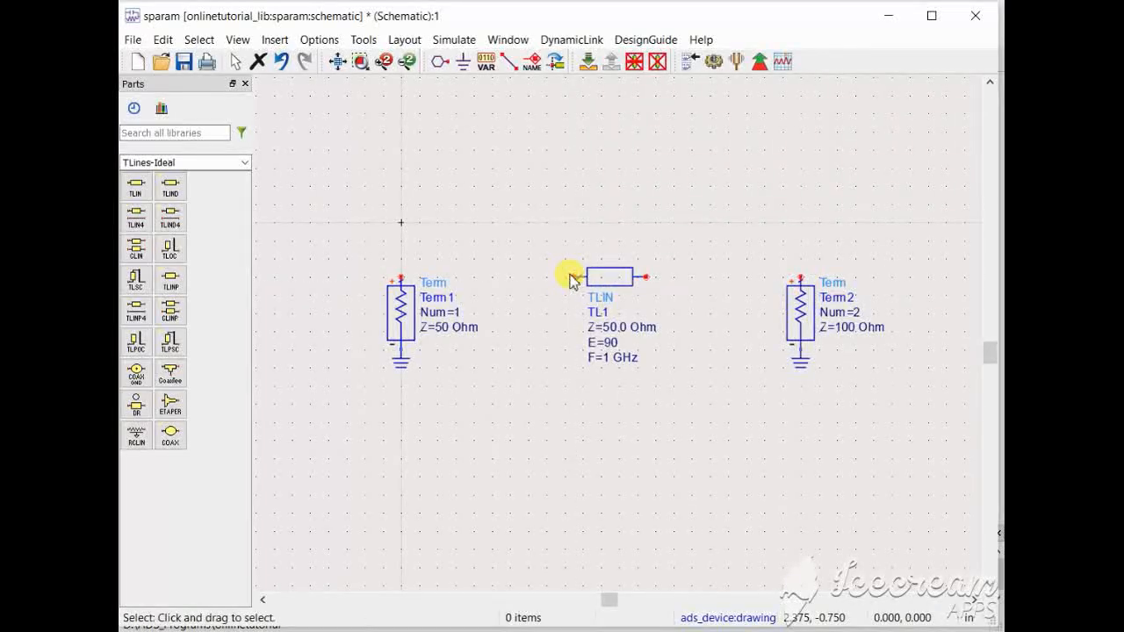
- Wire the TLIN element to the positive terminals of both terminations and position it slightly above and midway between them
{"action": "left_click_drag", "start_coordinate": [615, 283], "coordinate": [453, 279]}
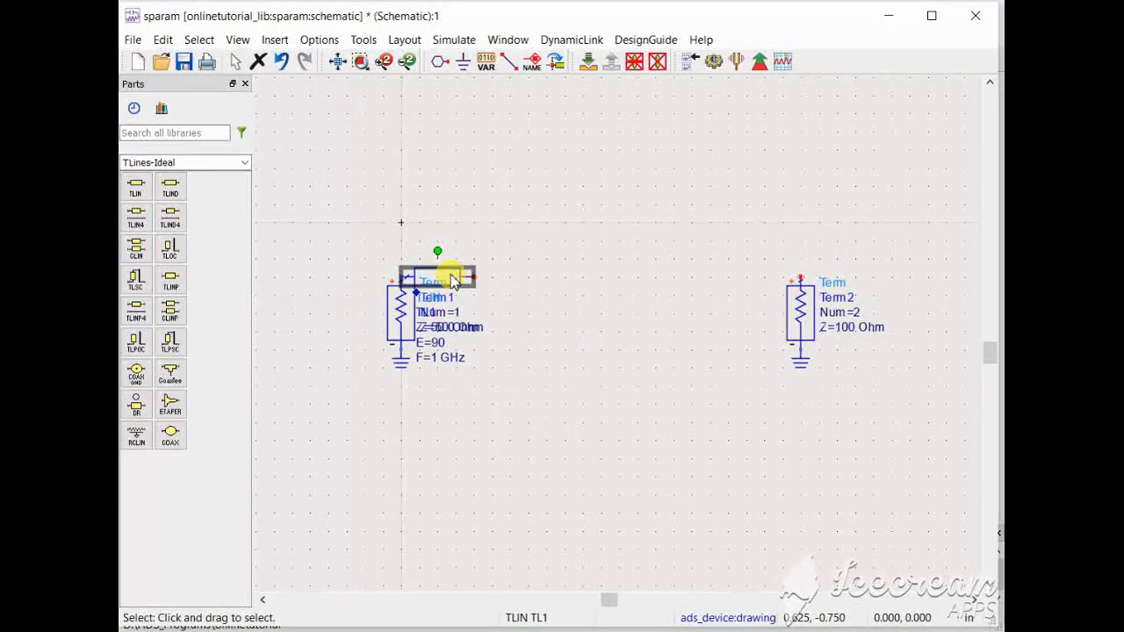
{"action": "left_click_drag", "start_coordinate": [452, 279], "coordinate": [595, 256]}
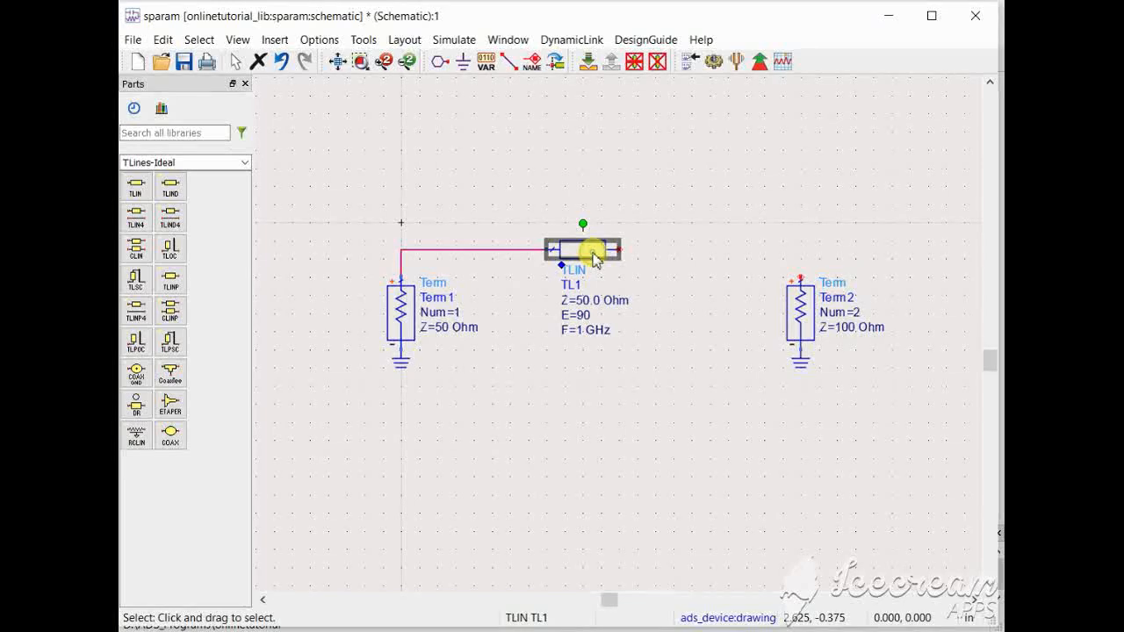
{"action": "mouse_move", "coordinate": [594, 253]}
{"action": "left_mouse_down"}
{"action": "mouse_move", "coordinate": [776, 279]}
{"action": "mouse_move", "coordinate": [613, 245]}
{"action": "left_mouse_up"}
{"action": "left_click", "coordinate": [668, 369]}
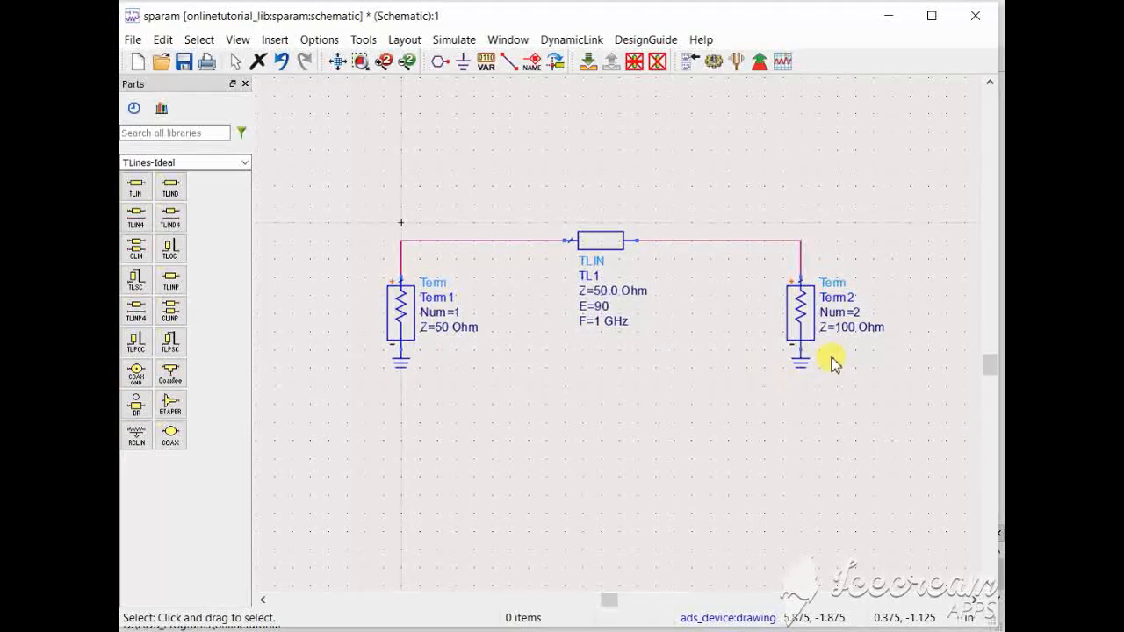
- Set the characteristic impedance Z of the TLIN element to 70.71 Ohm
{"action": "double_click", "coordinate": [612, 290]}
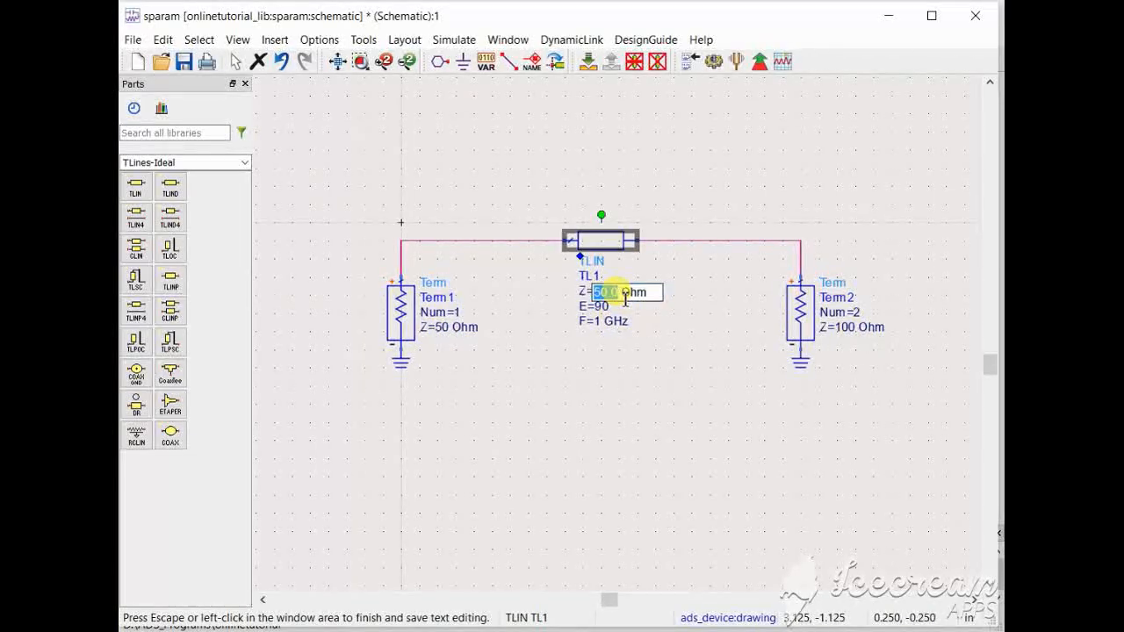
{"action": "type", "text": ".71"}
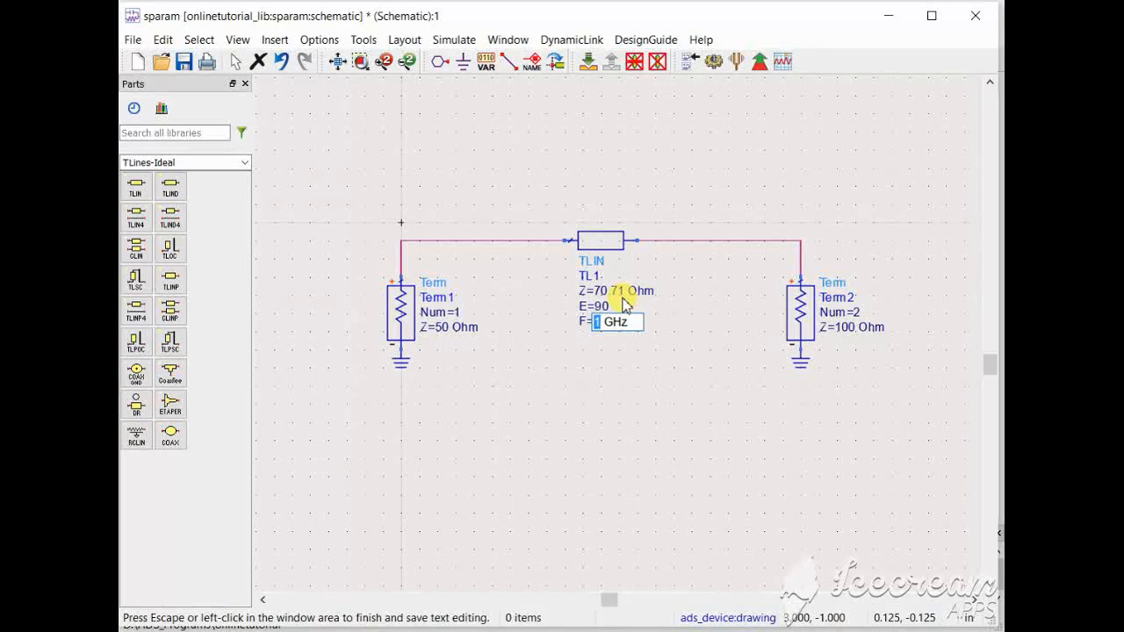
{"action": "left_click", "coordinate": [603, 309]}
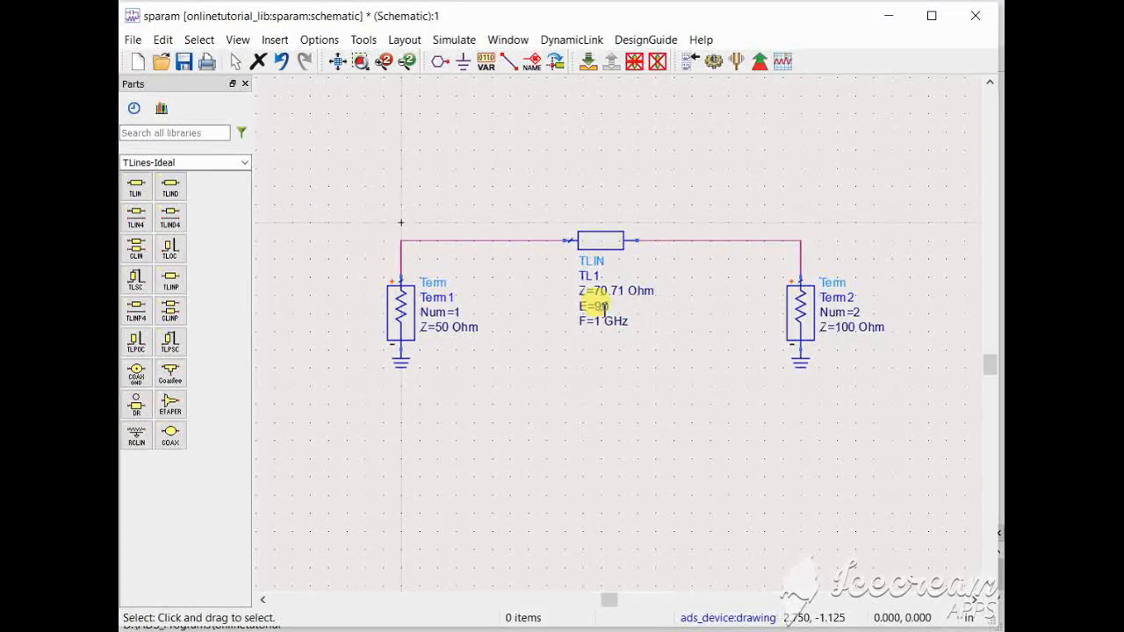
- Review the TLIN element's electrical length E and reference frequency F parameters
{"action": "left_click", "coordinate": [604, 308]}
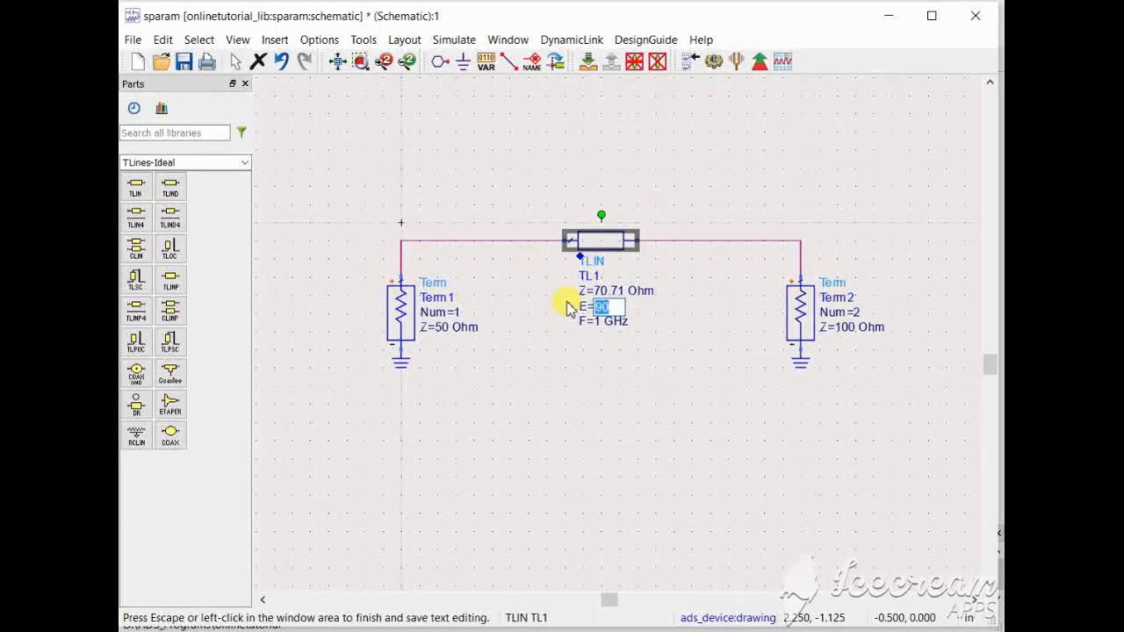
{"action": "left_click", "coordinate": [138, 189]}
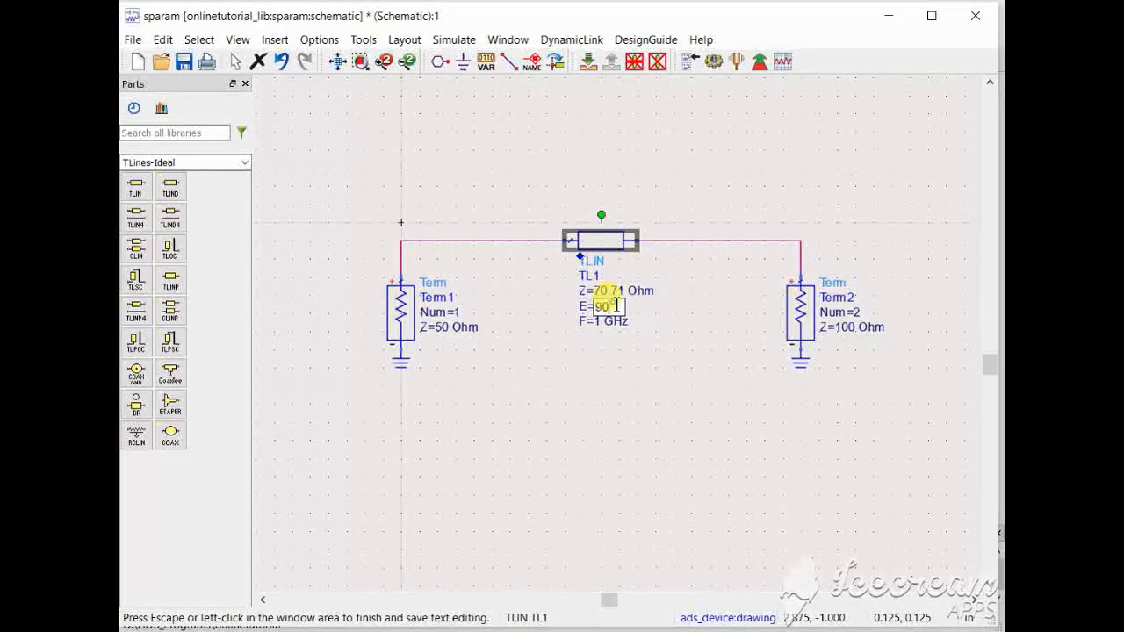
{"action": "left_click", "coordinate": [651, 381]}
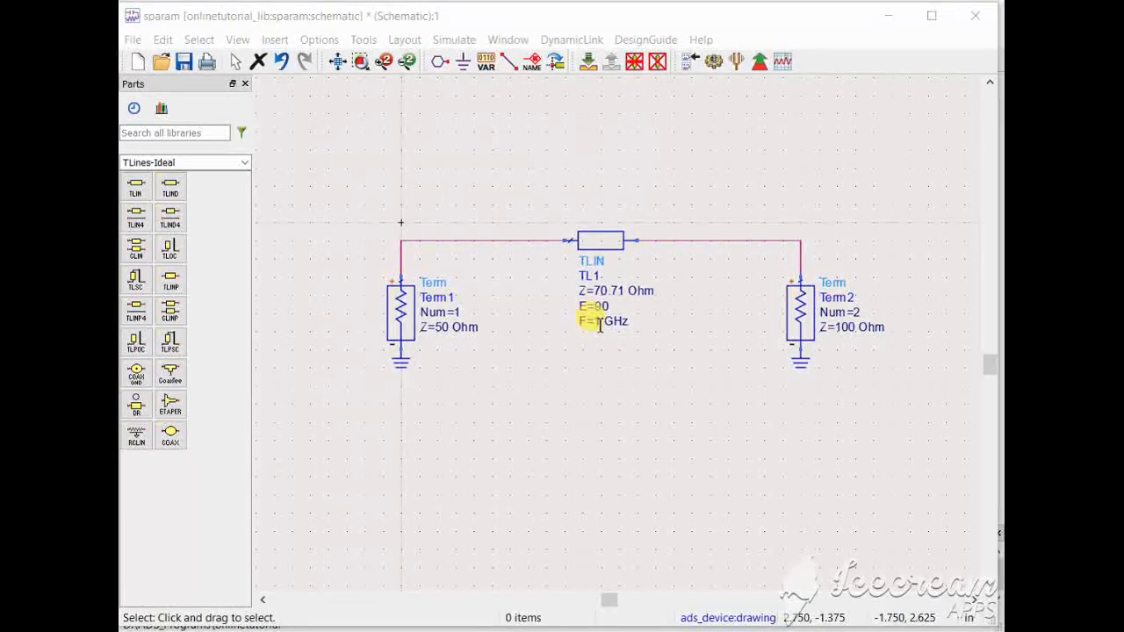
{"action": "left_click", "coordinate": [600, 325]}
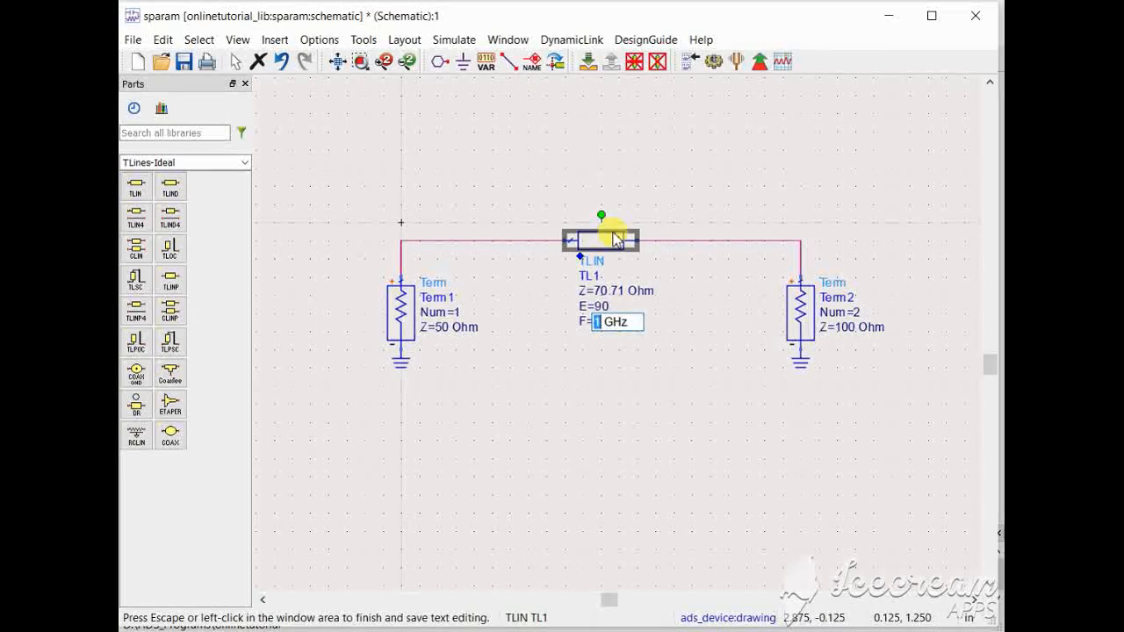
{"action": "left_click", "coordinate": [603, 309]}
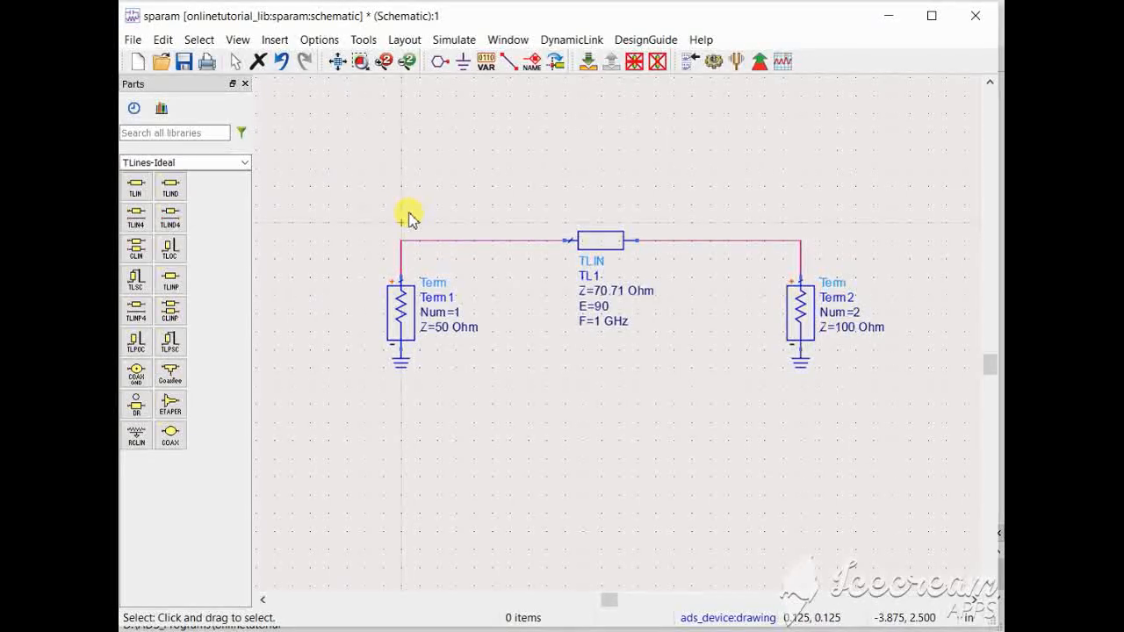
- Move both terminations with their grounds inward, closer to the TLIN element, keeping them wired
{"action": "left_click_drag", "start_coordinate": [472, 209], "coordinate": [335, 438]}
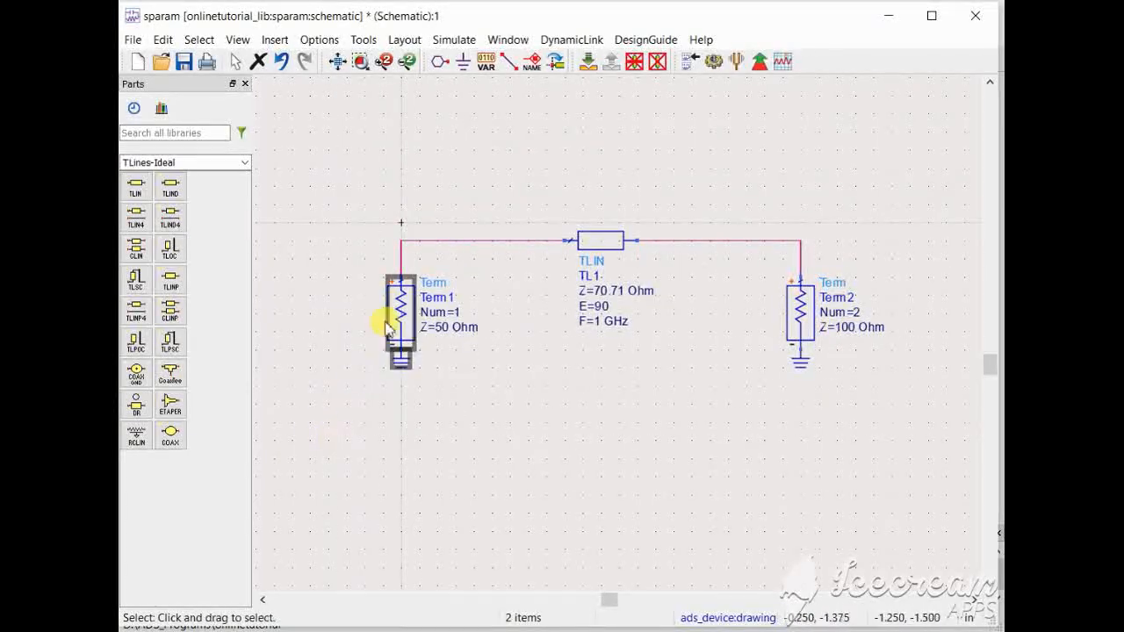
{"action": "left_click_drag", "start_coordinate": [395, 313], "coordinate": [431, 312]}
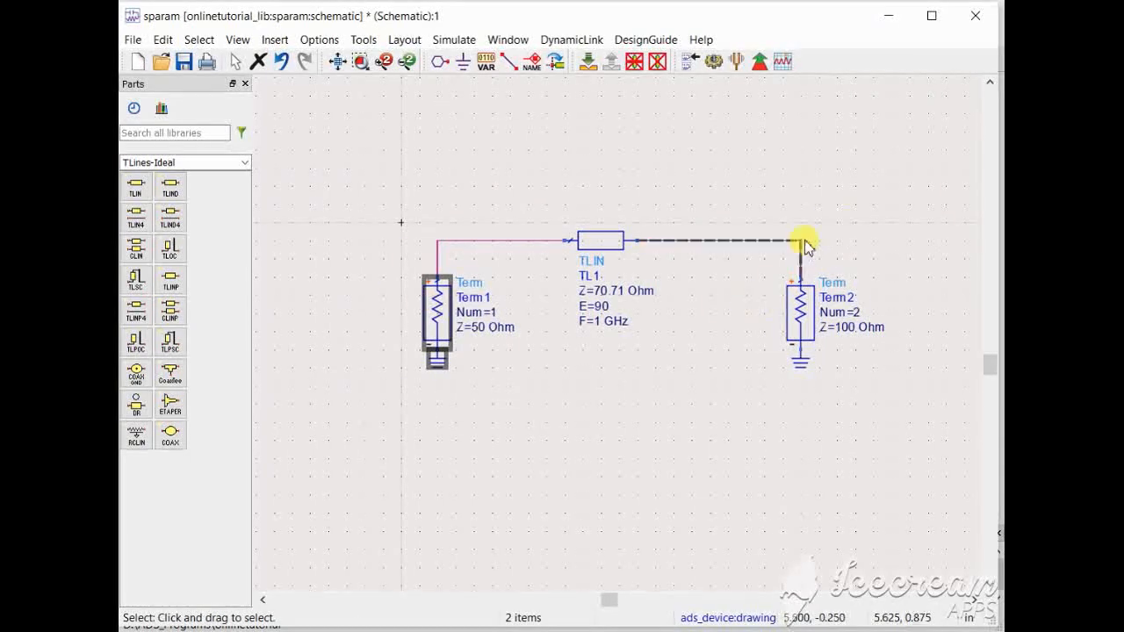
{"action": "left_click_drag", "start_coordinate": [861, 211], "coordinate": [730, 414]}
{"action": "left_click_drag", "start_coordinate": [797, 326], "coordinate": [768, 309]}
{"action": "left_click", "coordinate": [936, 349]}
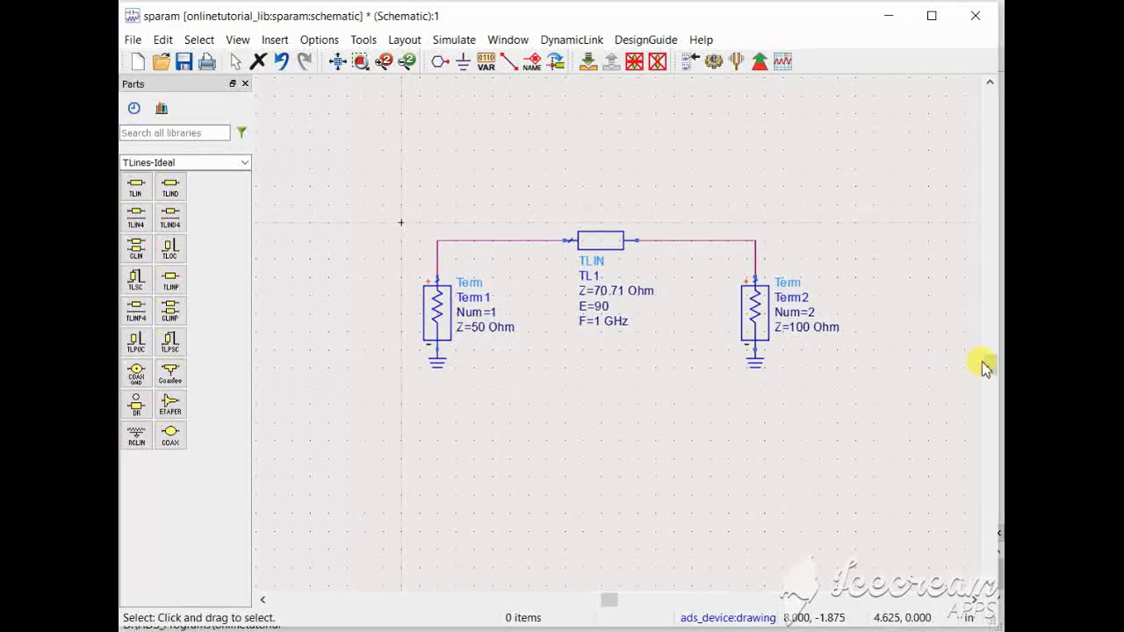
- Place one S-parameter simulation controller from the Simulation-S_Param palette above the circuit
{"action": "scroll", "coordinate": [986, 364], "scroll_direction": "up", "scroll_amount": 1}
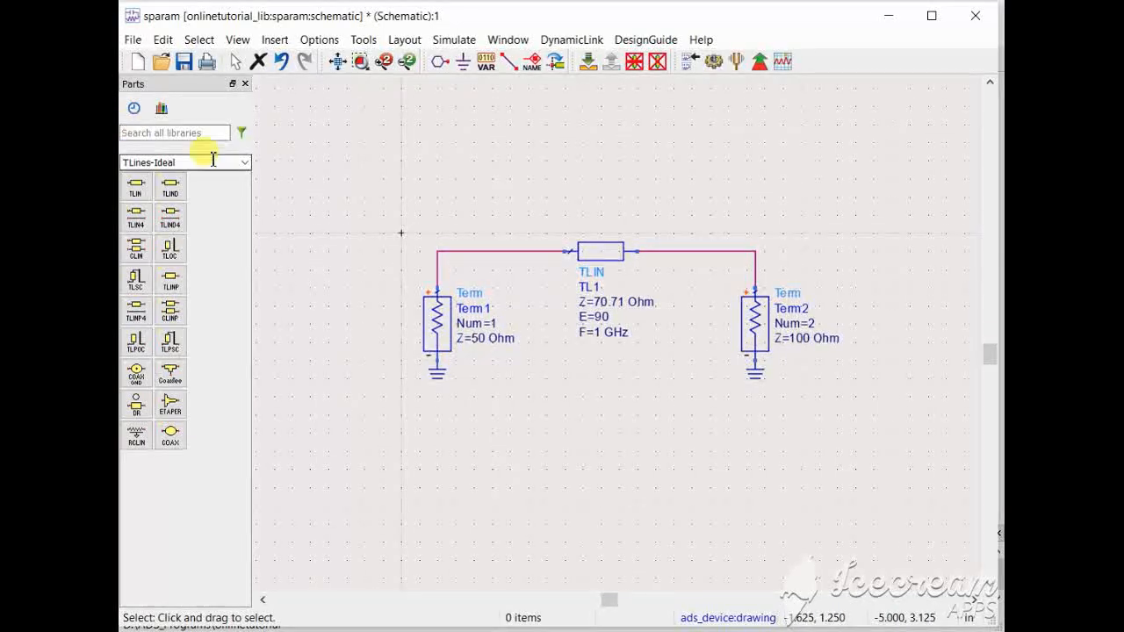
{"action": "left_click", "coordinate": [245, 163]}
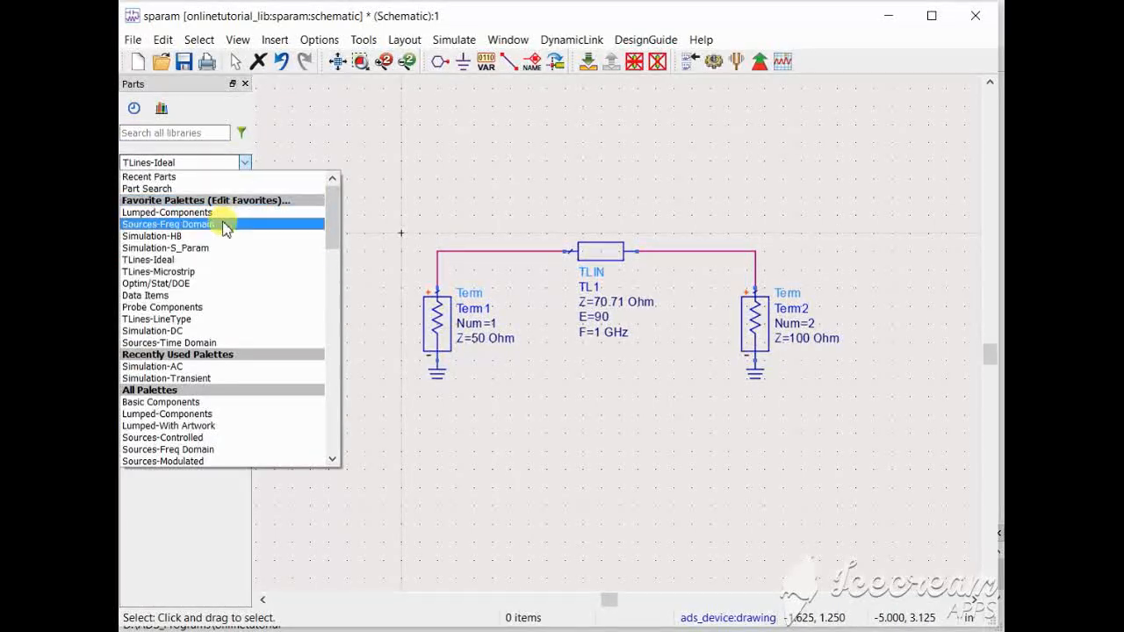
{"action": "left_click", "coordinate": [223, 249]}
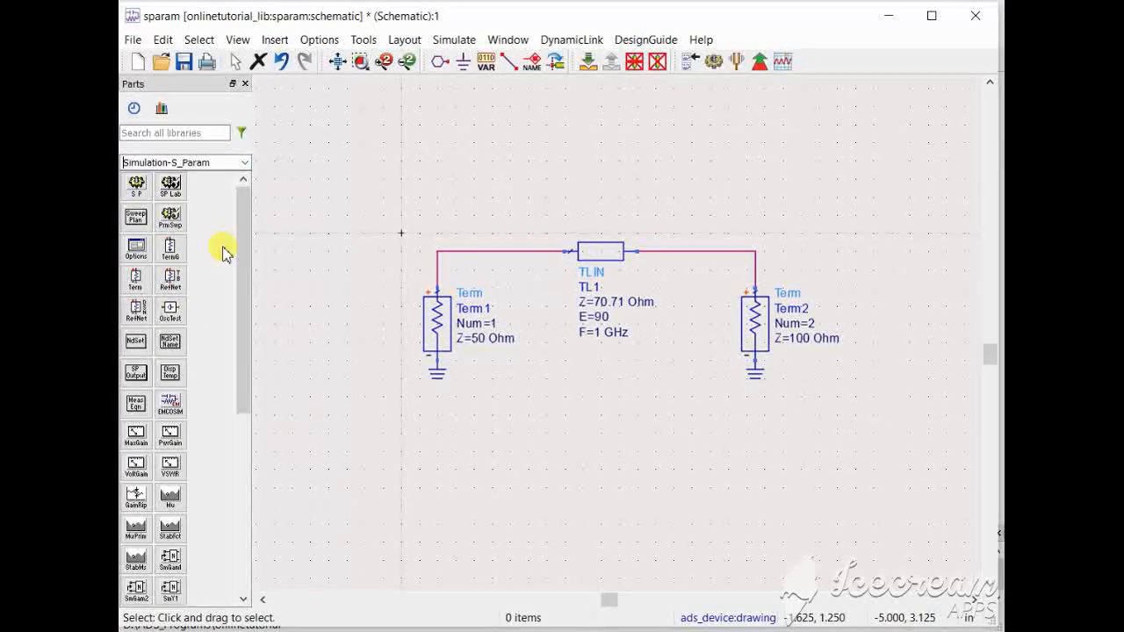
{"action": "left_click", "coordinate": [138, 194]}
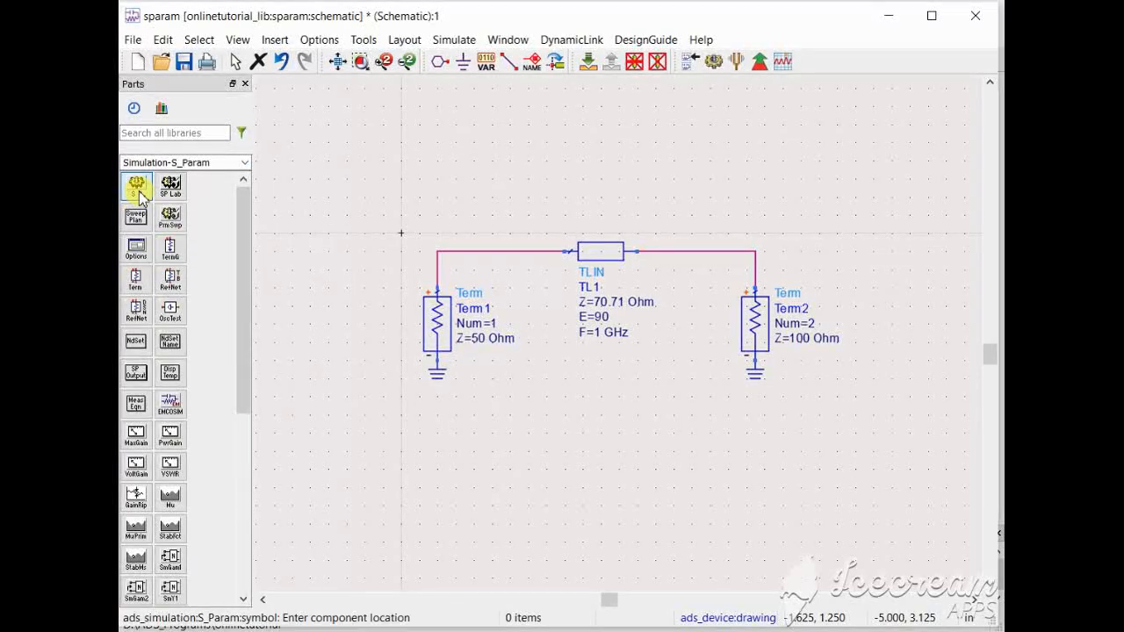
{"action": "left_click", "coordinate": [406, 121]}
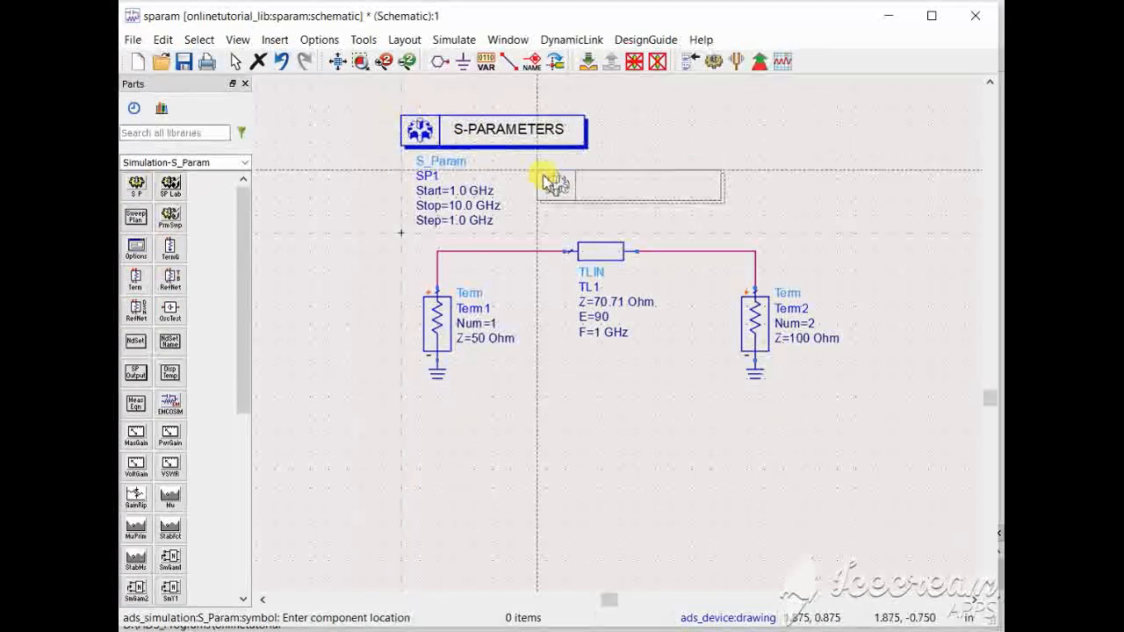
{"action": "key", "text": "Escape"}
- Set the S-parameter controller's linear sweep to start at 0.5 GHz and stop at 1.5 GHz with a 0.01 GHz step
{"action": "double_click", "coordinate": [536, 122]}
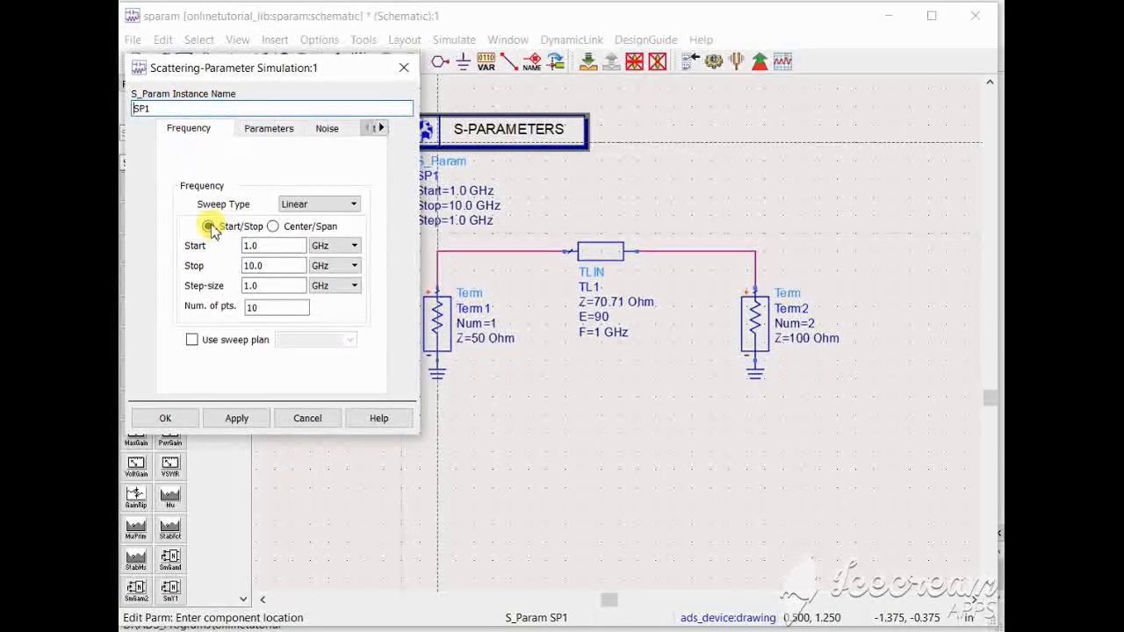
{"action": "left_click", "coordinate": [271, 246]}
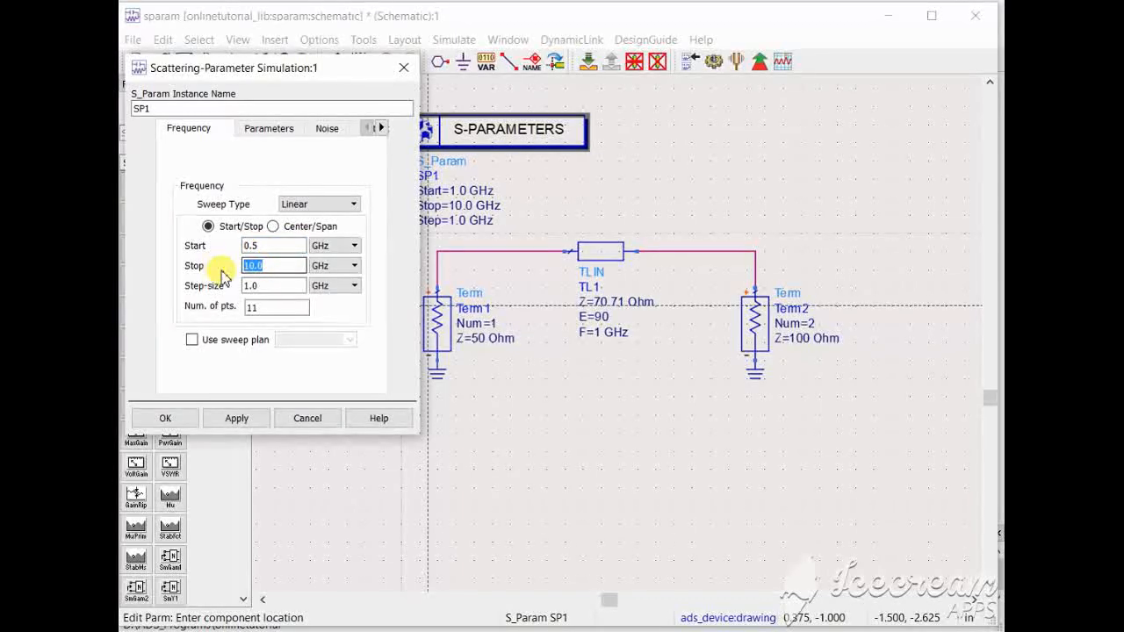
{"action": "type", "text": "5"}
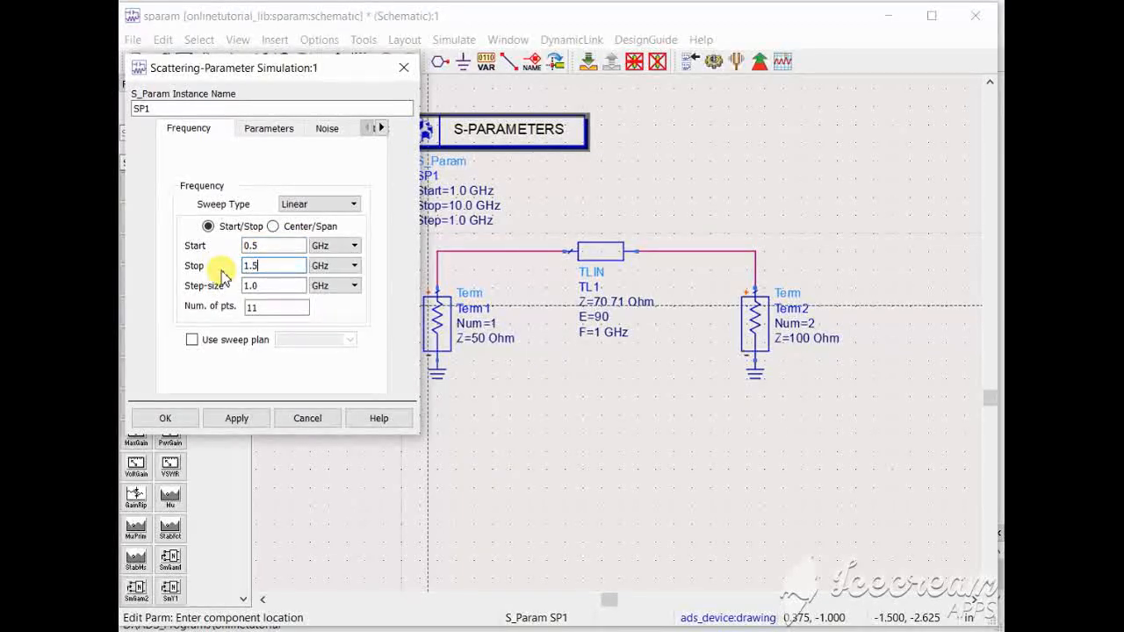
{"action": "left_click", "coordinate": [273, 287]}
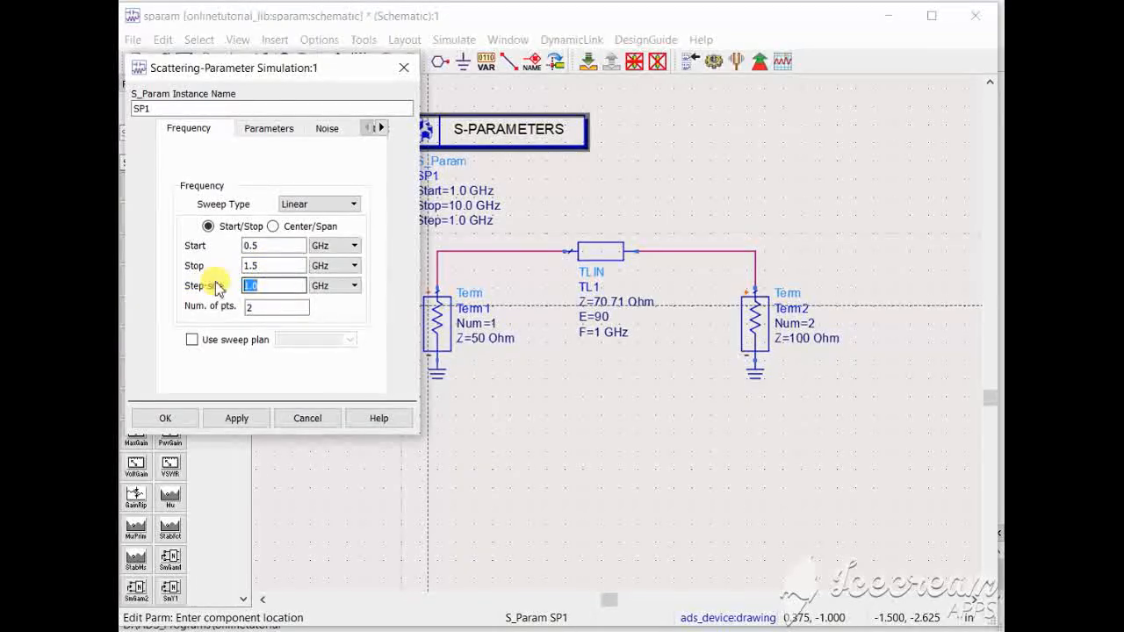
{"action": "type", "text": "0.01"}
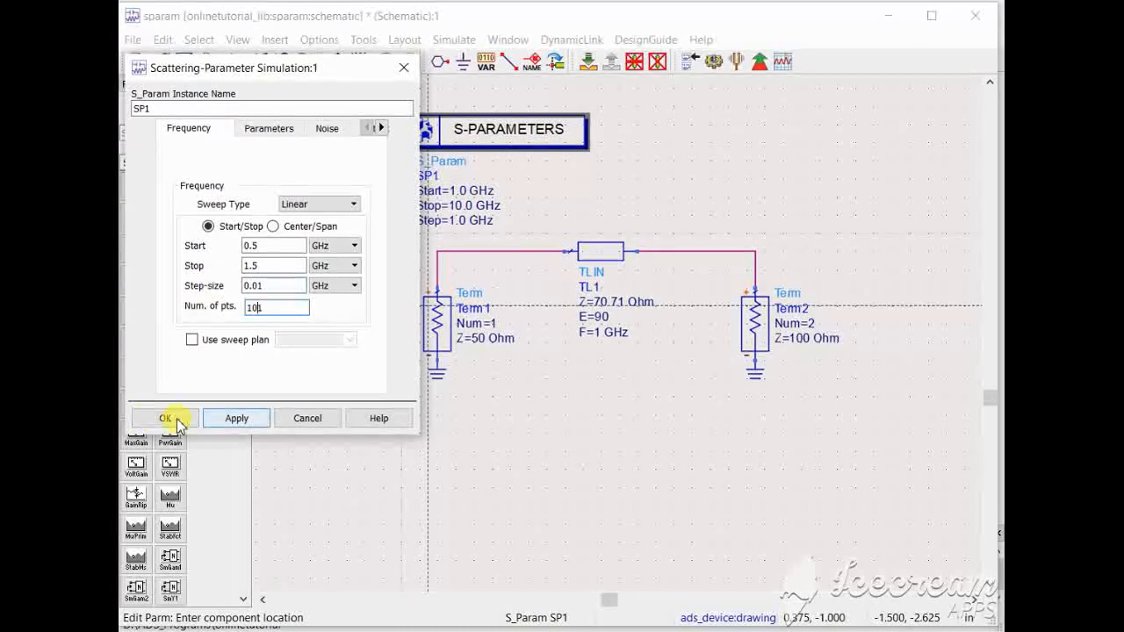
{"action": "left_click", "coordinate": [299, 307]}
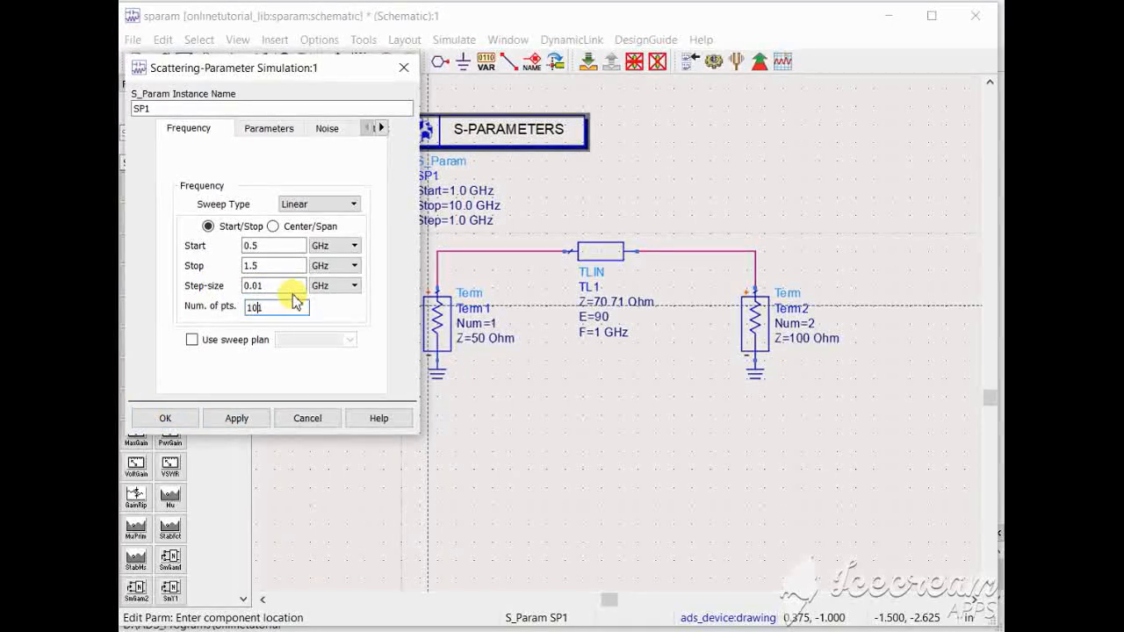
{"action": "left_click", "coordinate": [167, 419]}
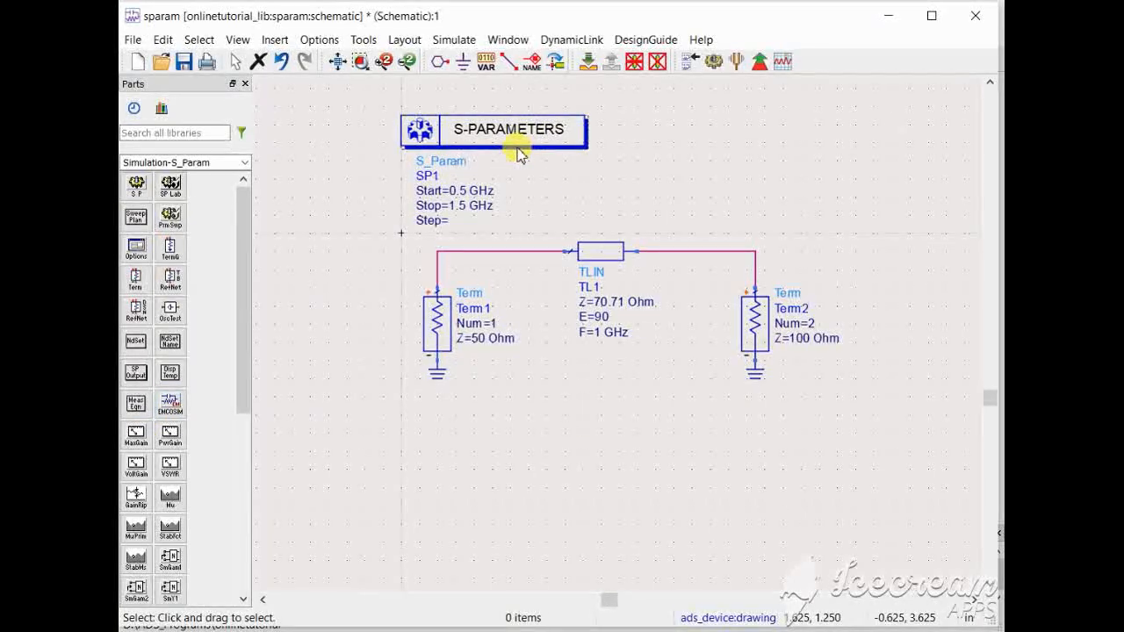
- Run the simulation and insert a rectangular plot on the blank data display page
{"action": "left_click", "coordinate": [717, 64]}
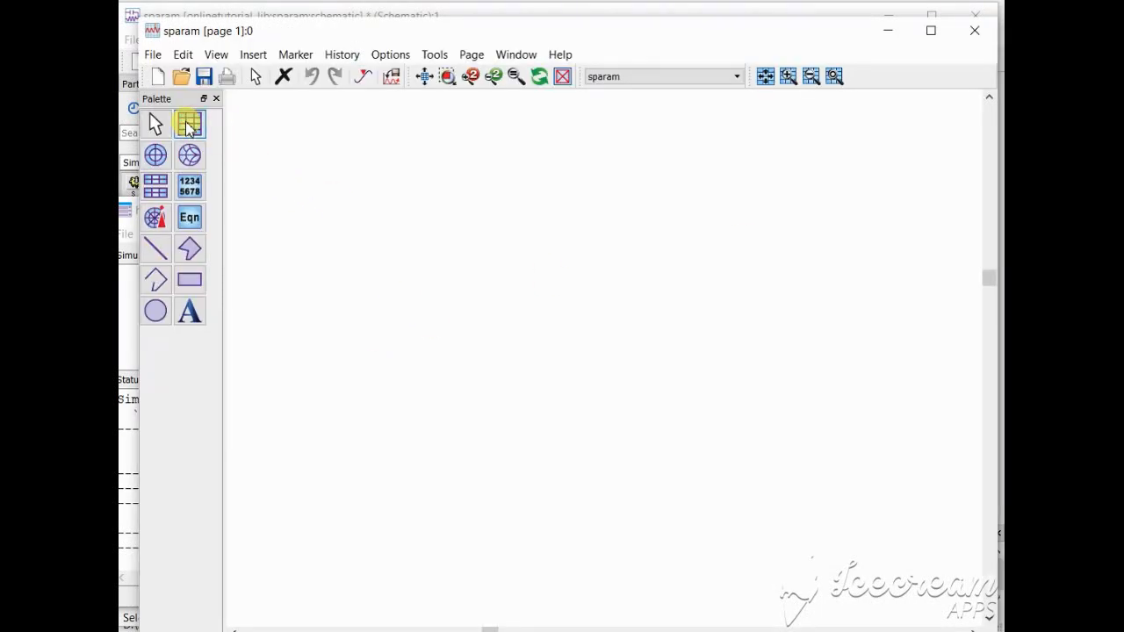
{"action": "left_click", "coordinate": [189, 126]}
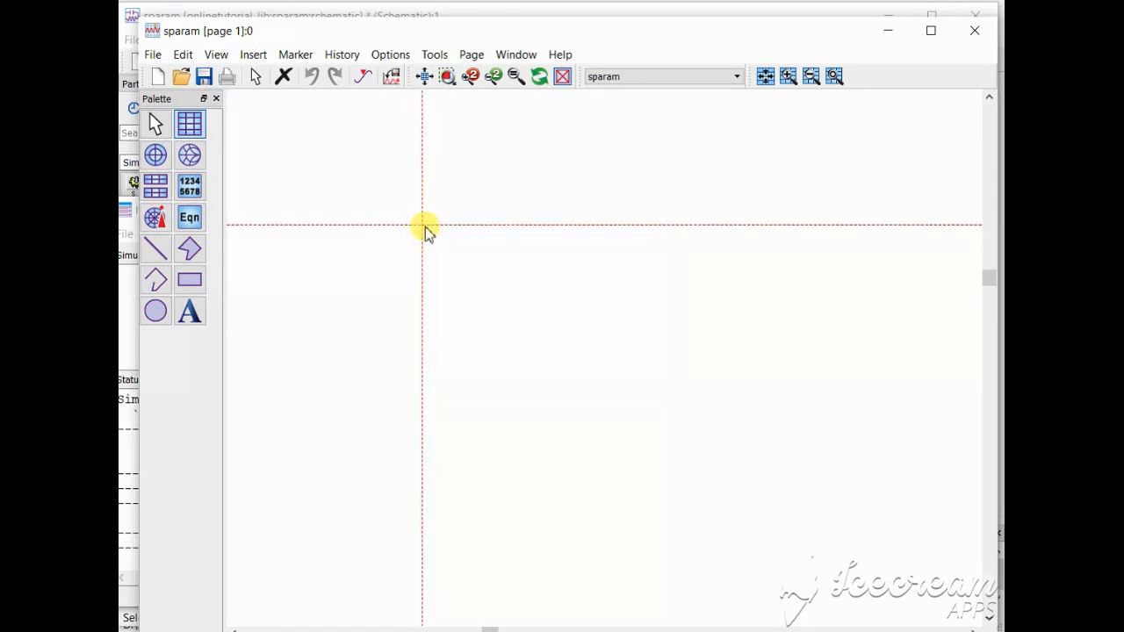
{"action": "left_click", "coordinate": [424, 227]}
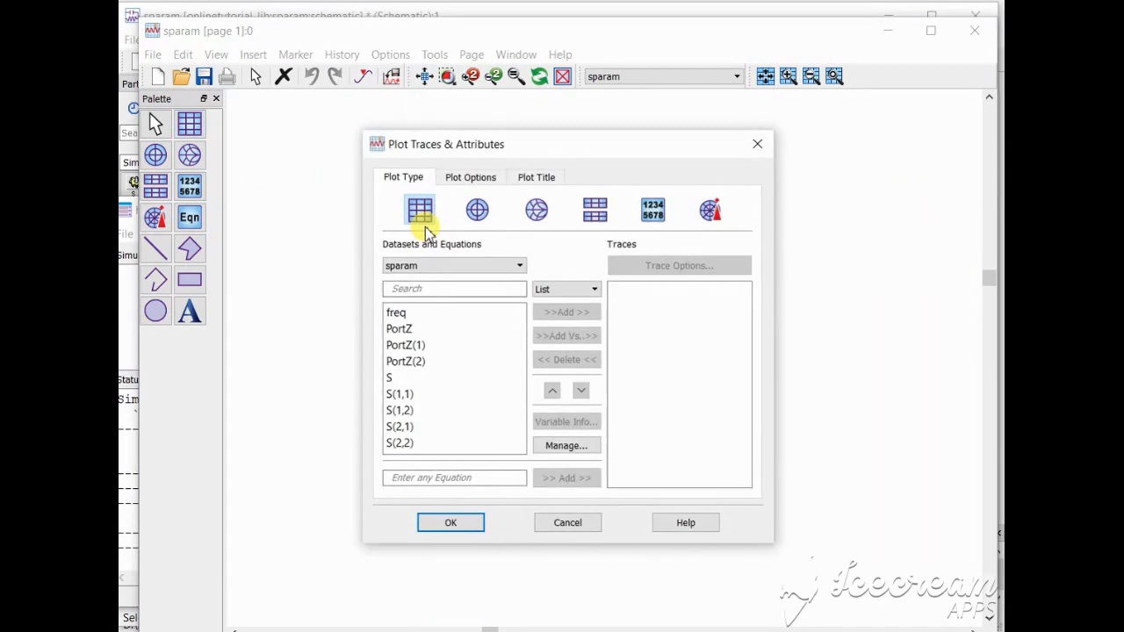
- Add S(1,1) and S(1,2) from the sparam dataset to the plot as dB traces
{"action": "double_click", "coordinate": [465, 397]}
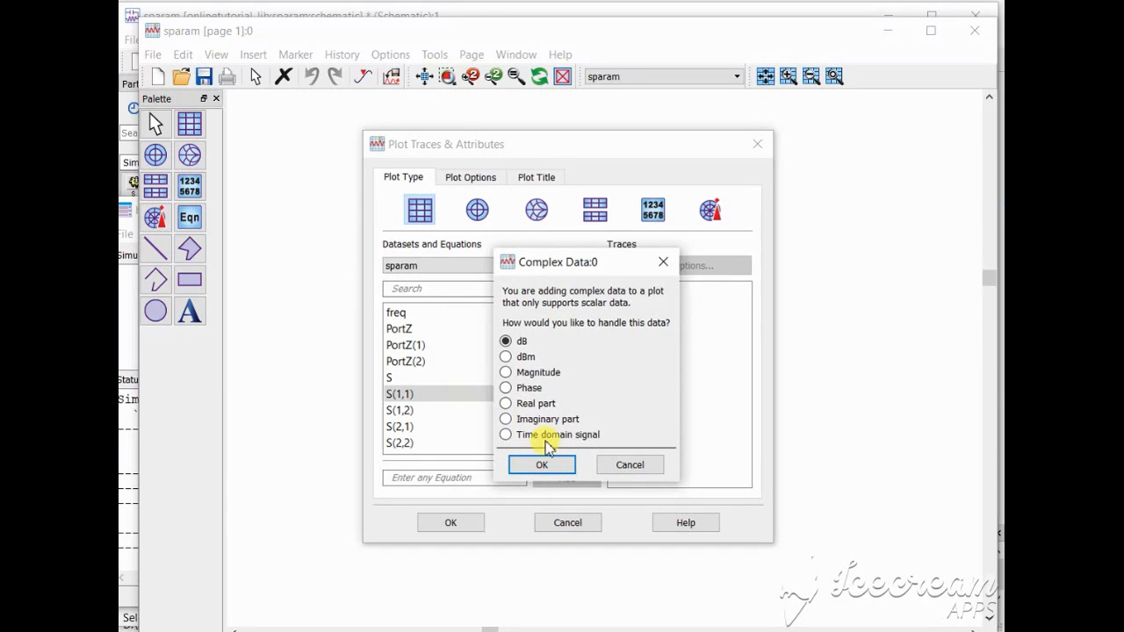
{"action": "left_click", "coordinate": [540, 463]}
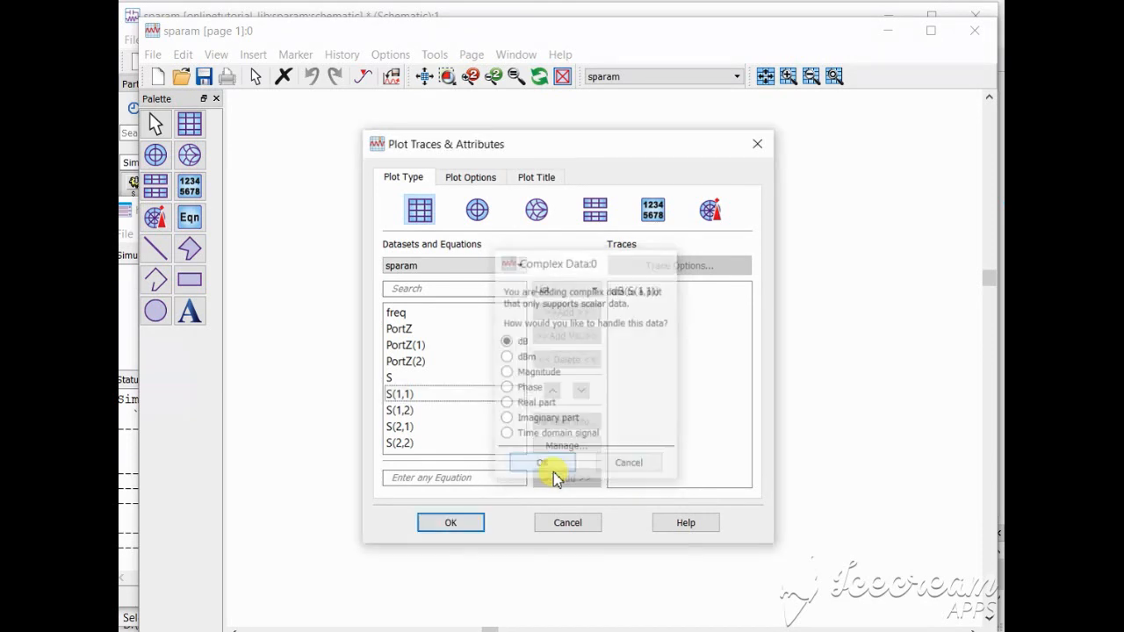
{"action": "double_click", "coordinate": [429, 413]}
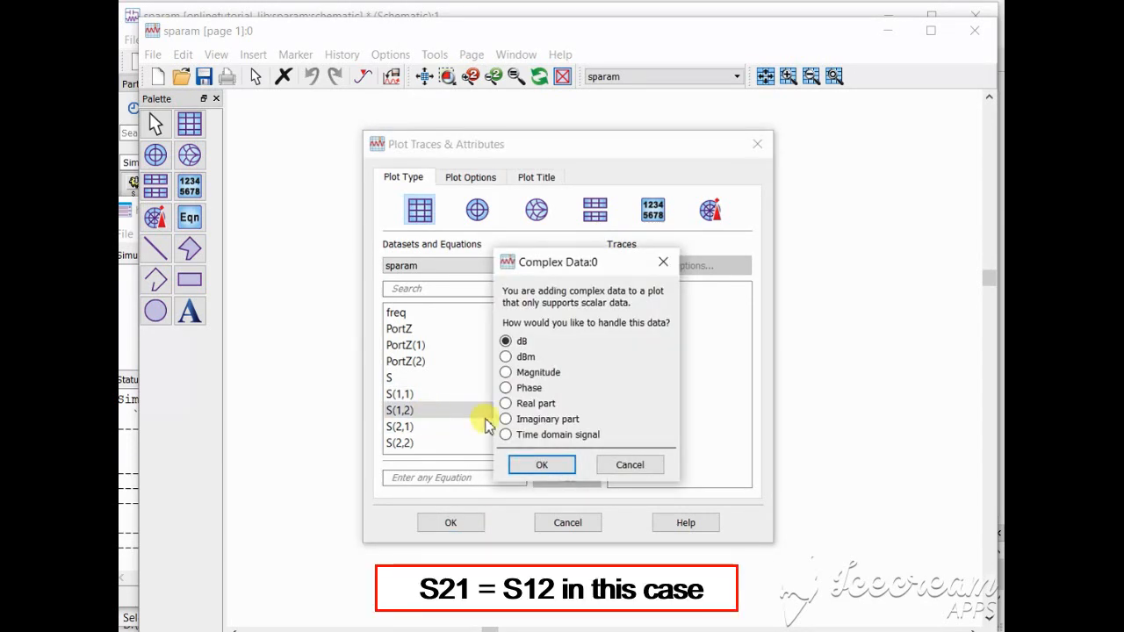
{"action": "left_click", "coordinate": [564, 465]}
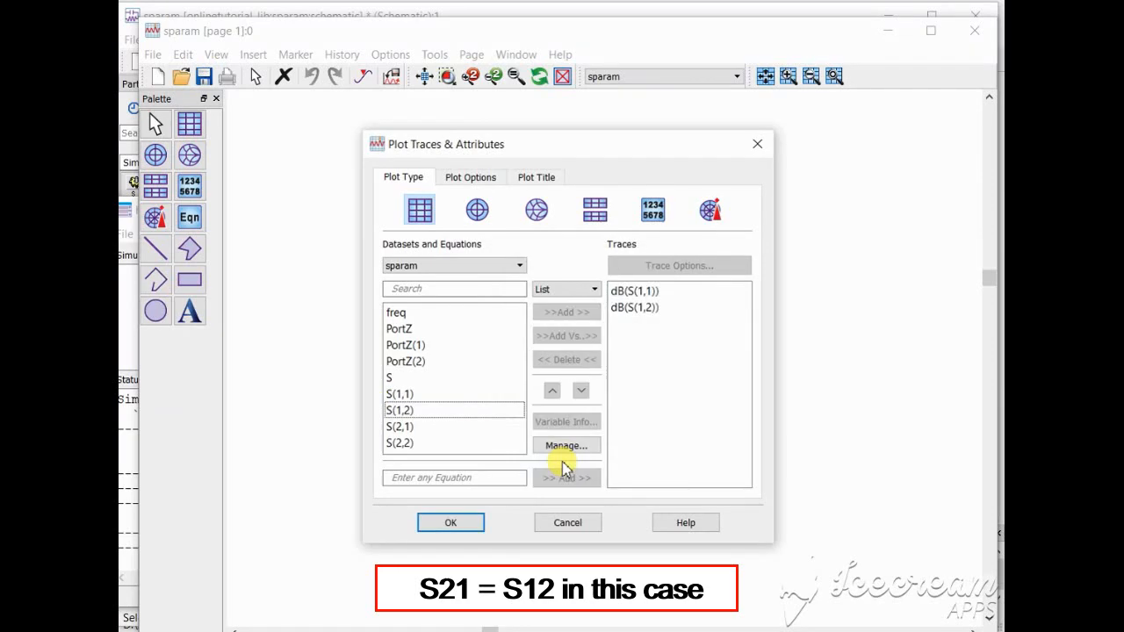
{"action": "left_click", "coordinate": [660, 293]}
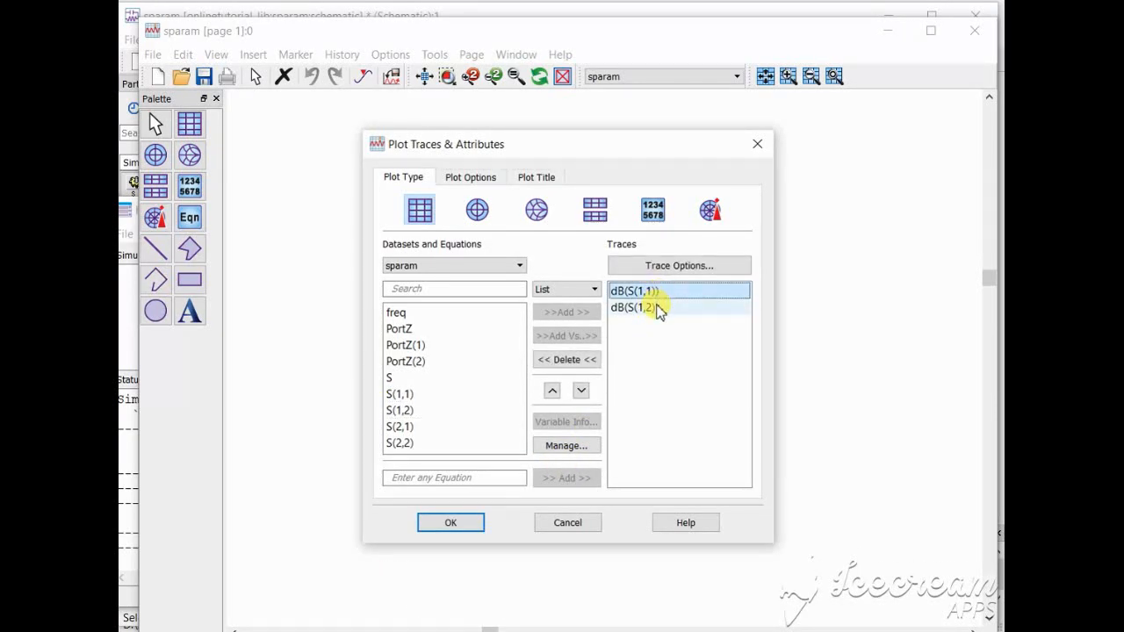
{"action": "left_click", "coordinate": [661, 309]}
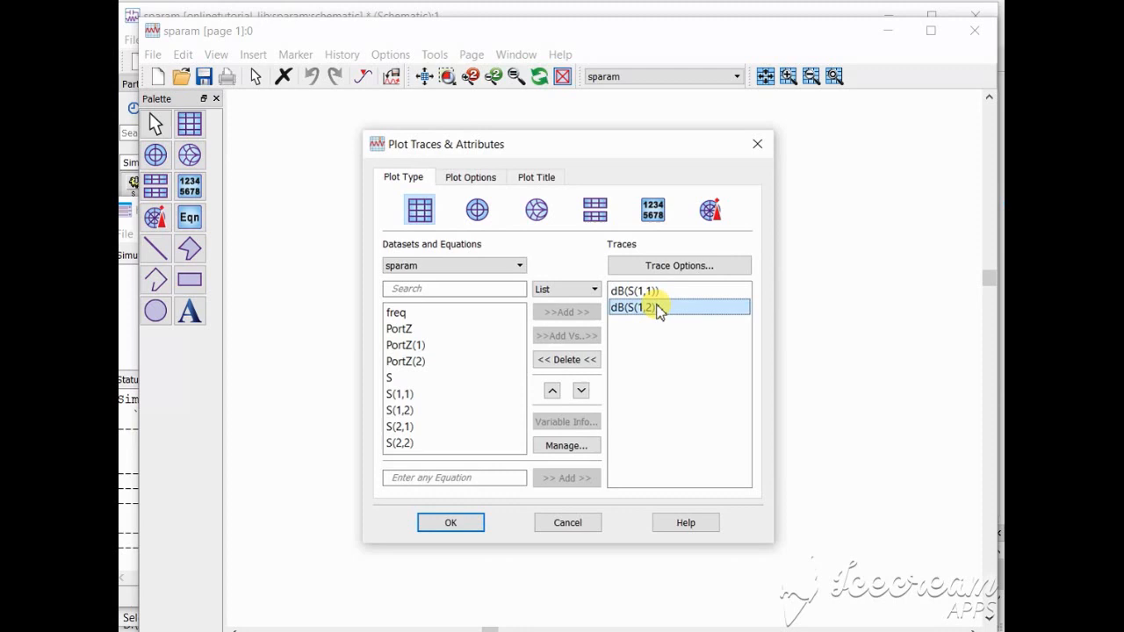
{"action": "left_click", "coordinate": [451, 524]}
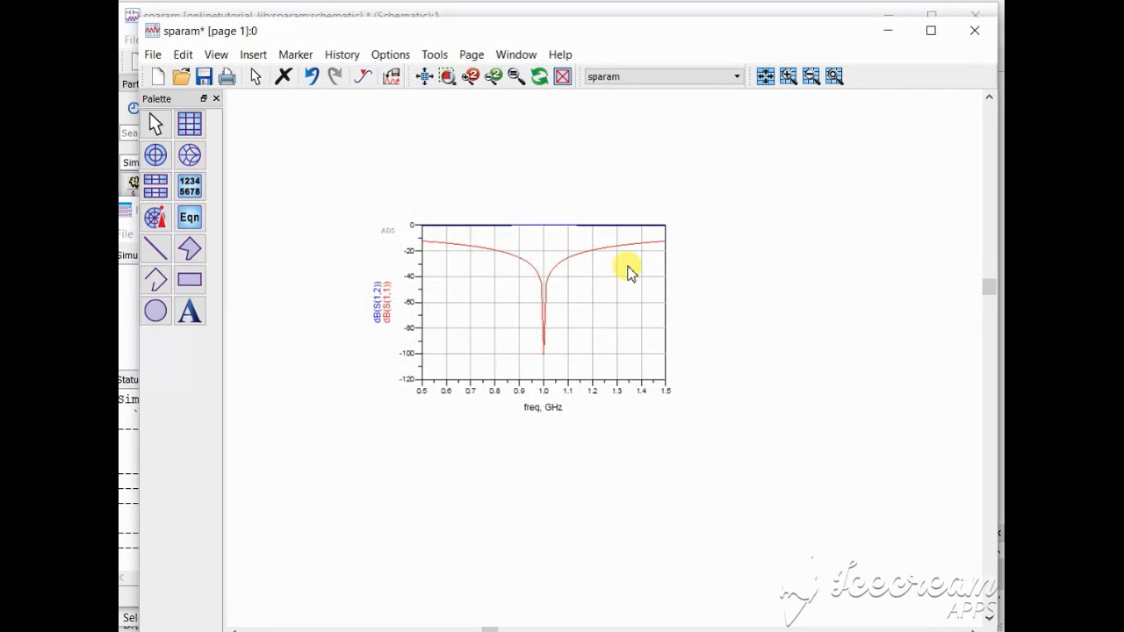
- Enlarge the rectangular plot to nearly double size and center it on the page
{"action": "left_click", "coordinate": [591, 315]}
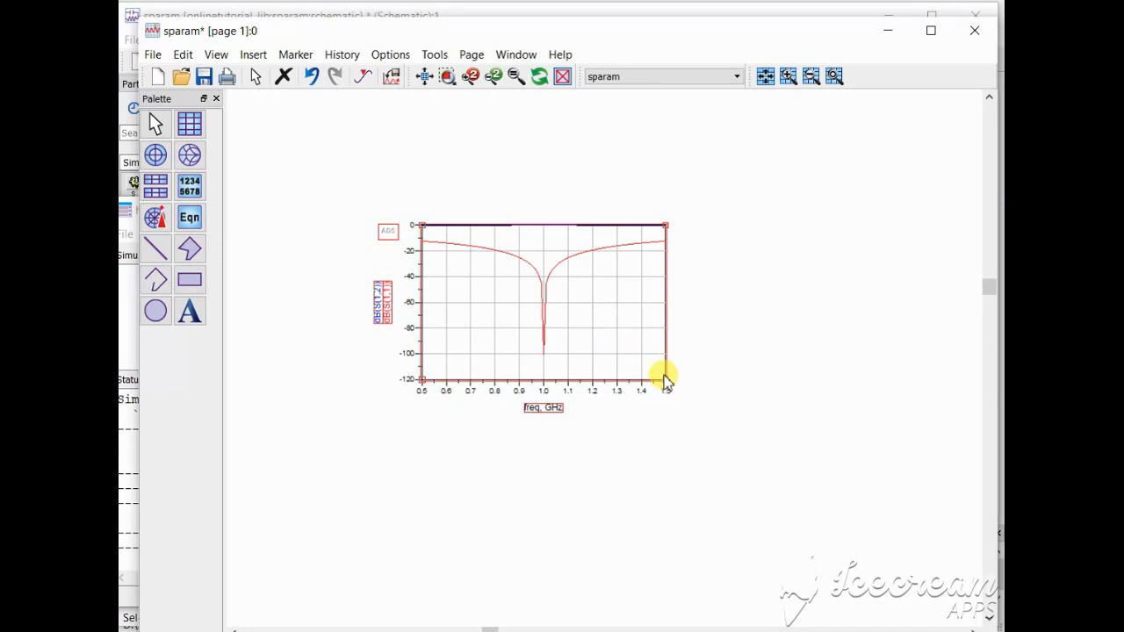
{"action": "left_click_drag", "start_coordinate": [667, 384], "coordinate": [852, 567]}
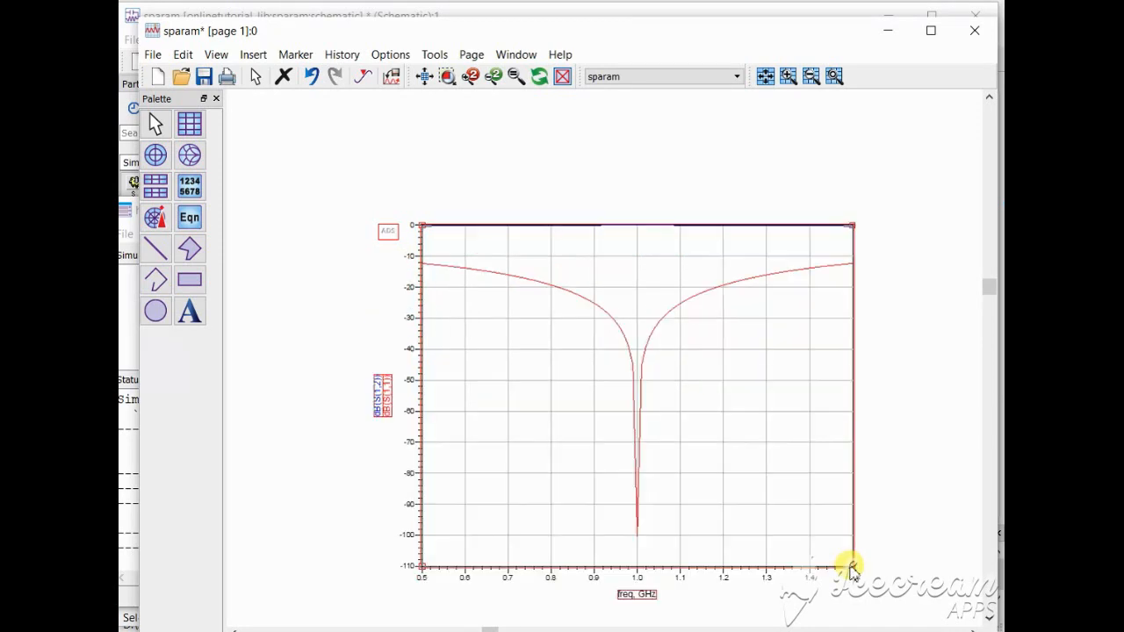
{"action": "left_click_drag", "start_coordinate": [697, 442], "coordinate": [648, 379]}
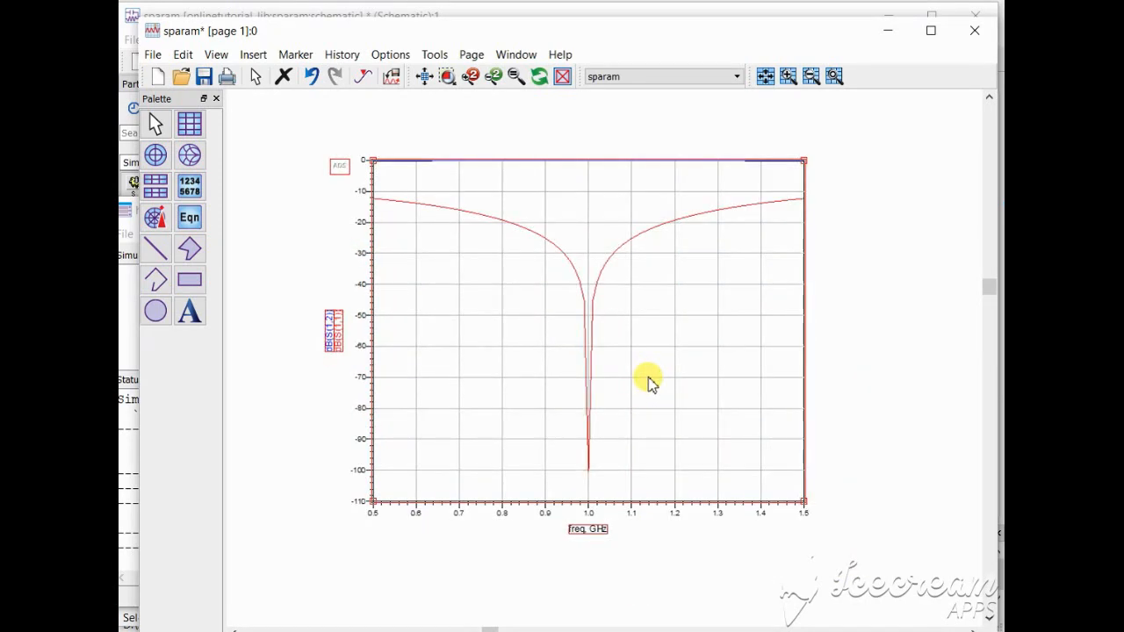
{"action": "left_click", "coordinate": [905, 389]}
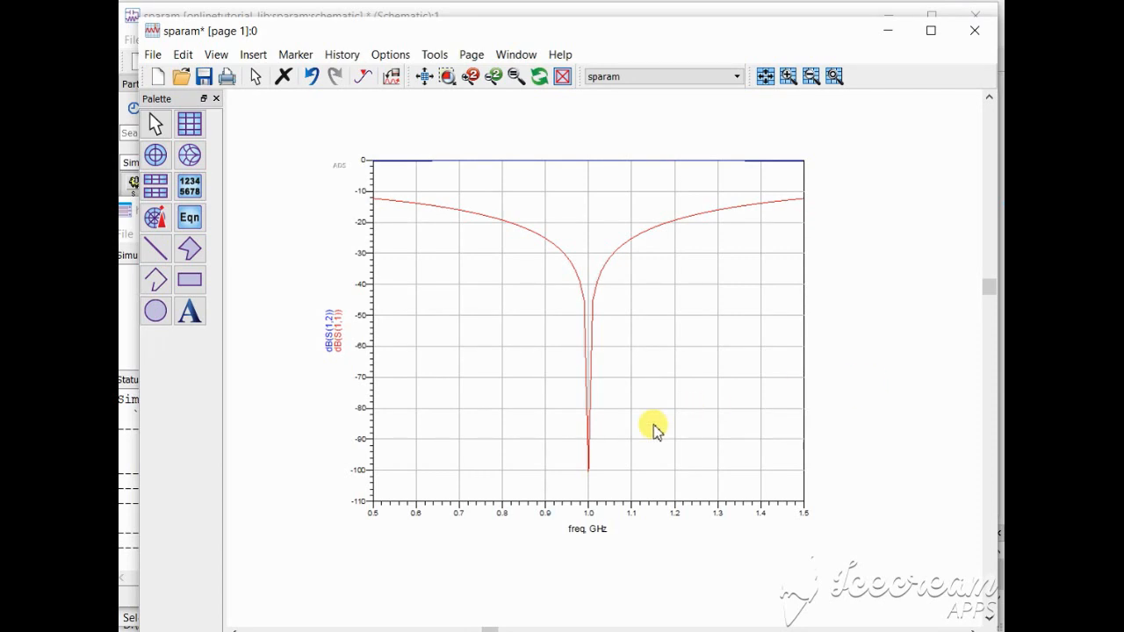
- Insert markers at 1 GHz on the dB(S(1,1)) trace and on the dB(S(1,2)) trace
{"action": "left_click", "coordinate": [362, 80]}
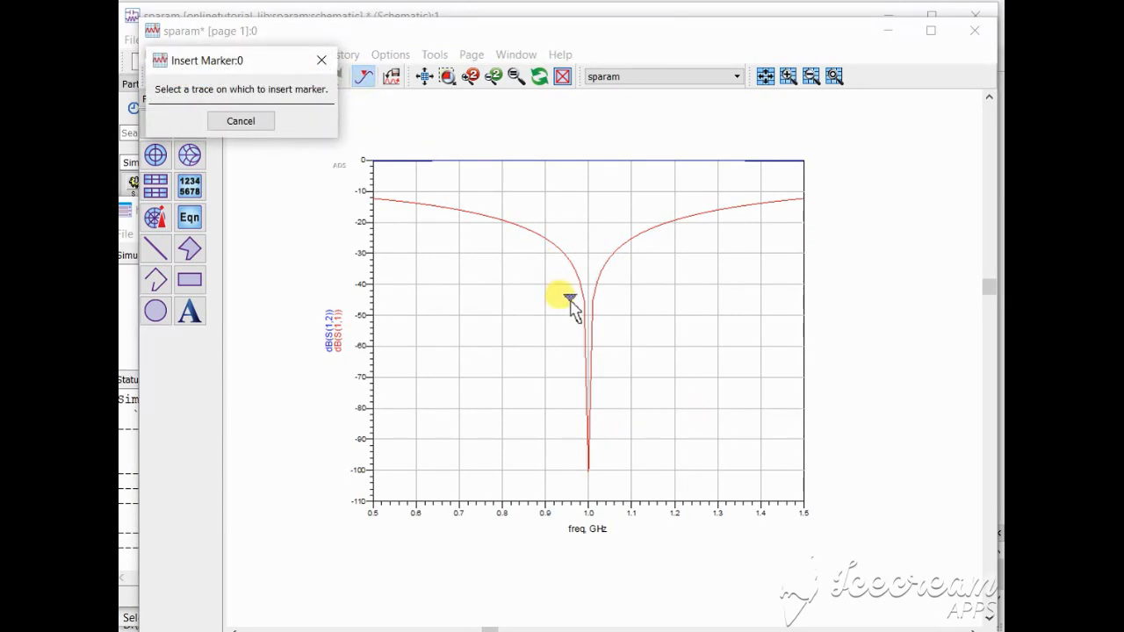
{"action": "left_click", "coordinate": [588, 413]}
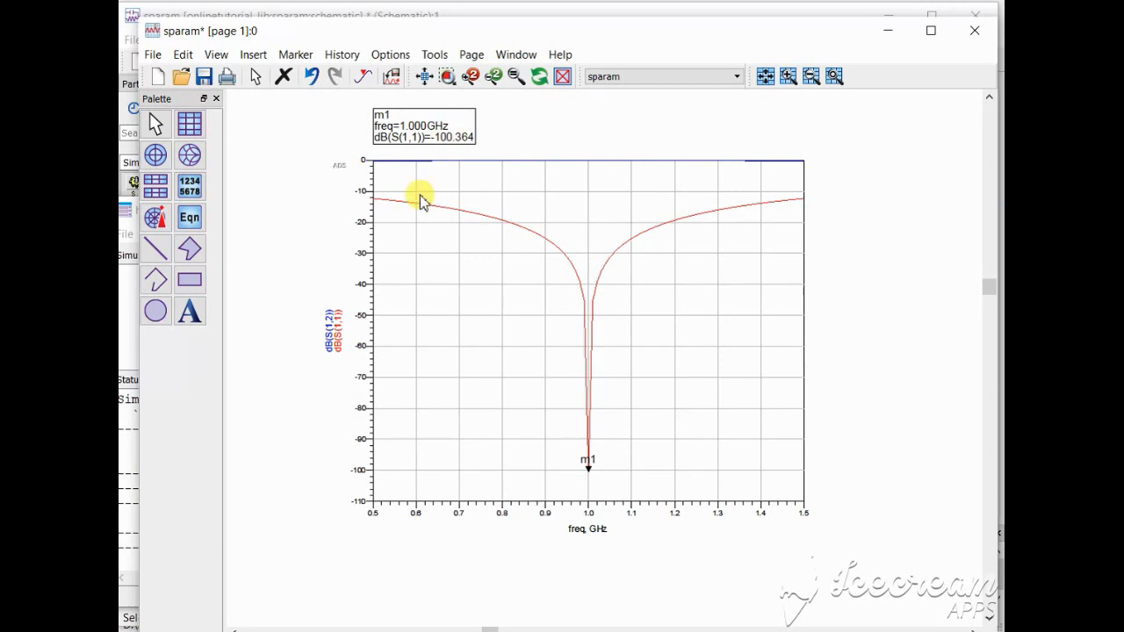
{"action": "mouse_move", "coordinate": [518, 228]}
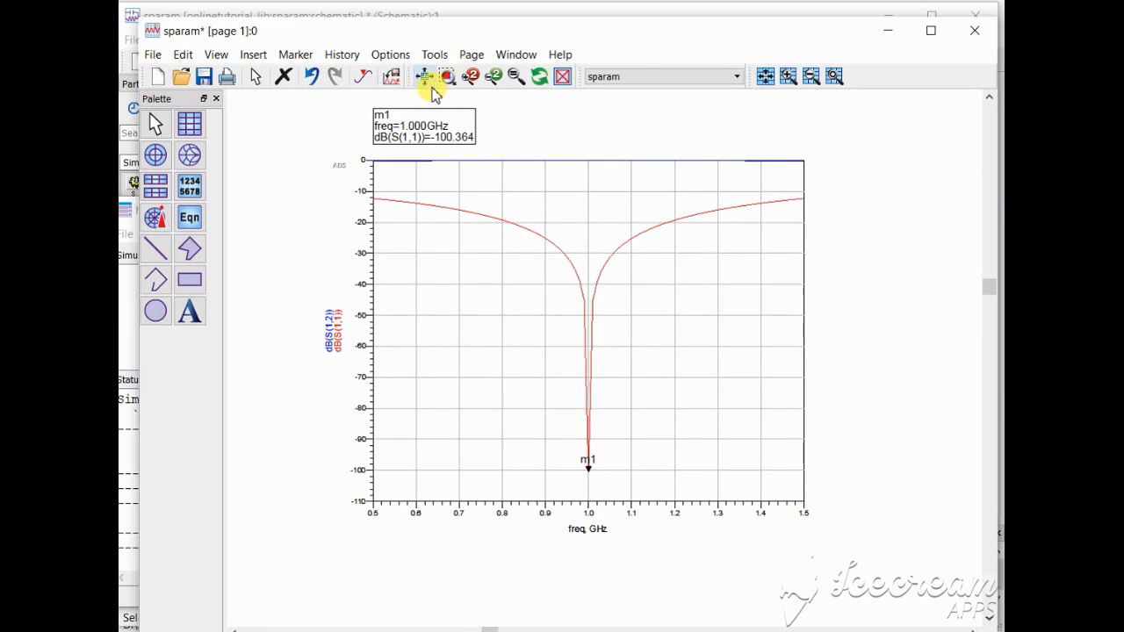
{"action": "left_click", "coordinate": [361, 76]}
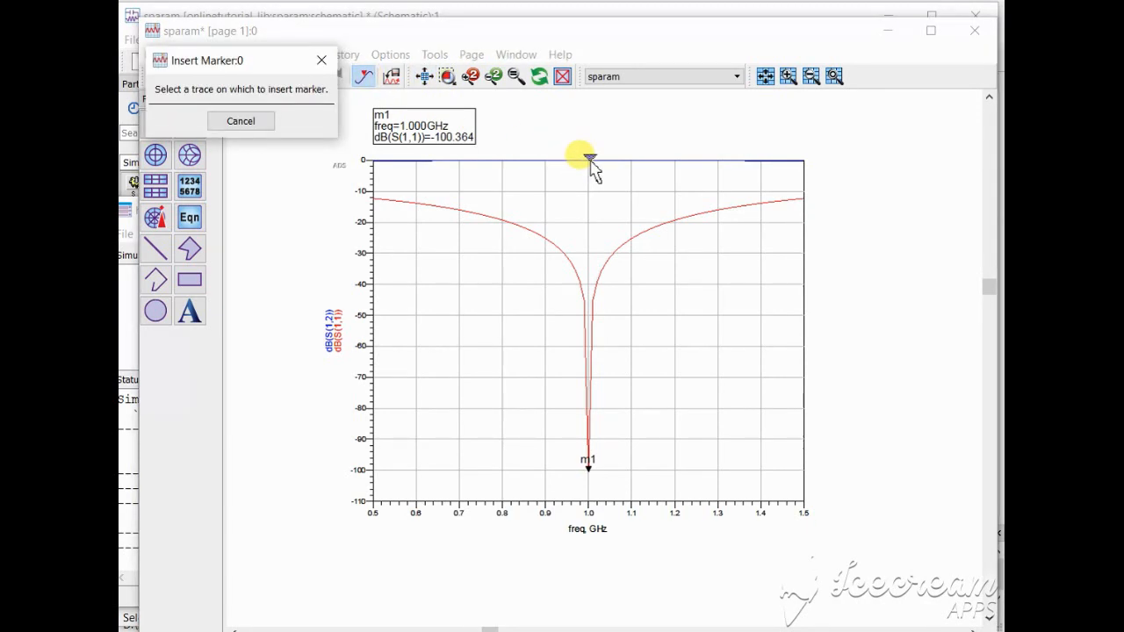
{"action": "left_click", "coordinate": [590, 162]}
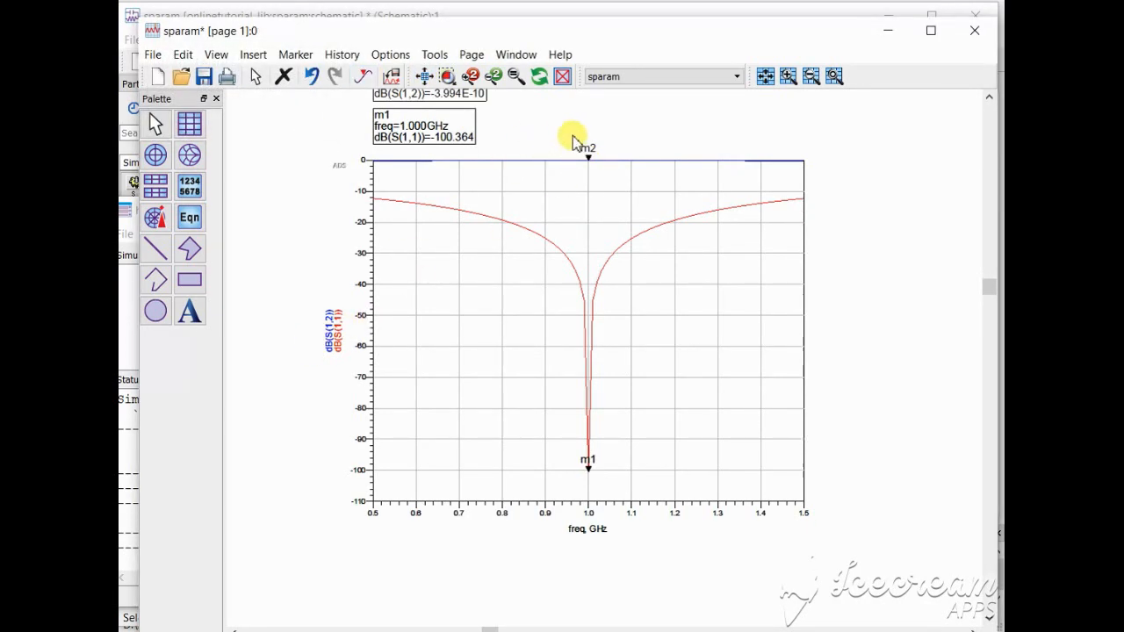
- Move the S(1,2) marker readout just above the plot's upper-frequency half, level with the S(1,1) readout
{"action": "left_click_drag", "start_coordinate": [596, 104], "coordinate": [758, 200]}
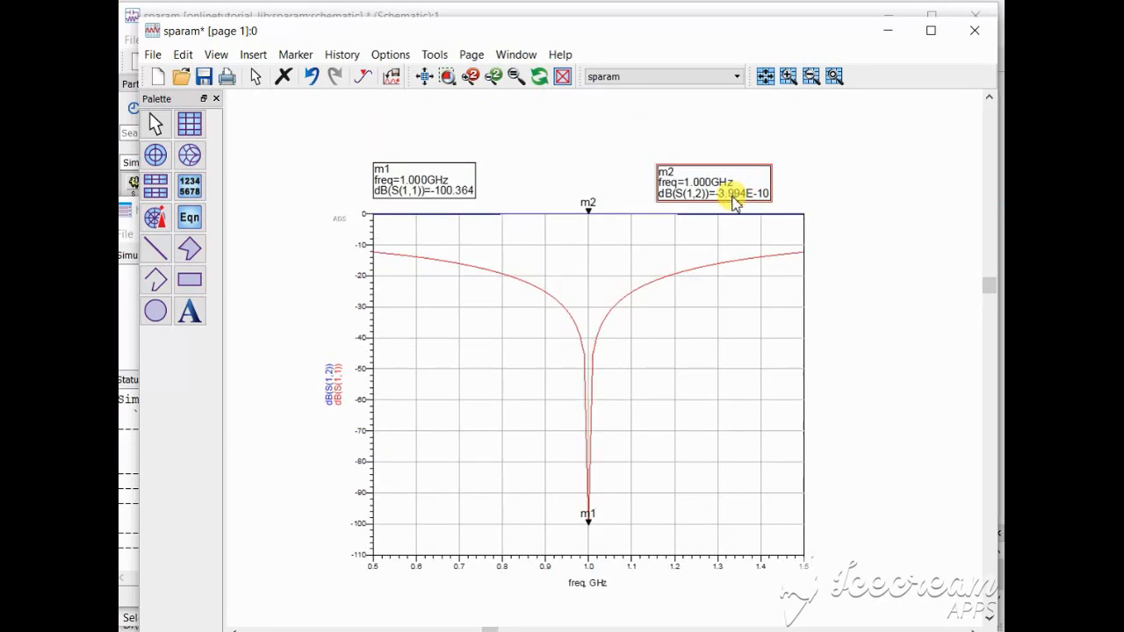
{"action": "left_click", "coordinate": [791, 184]}
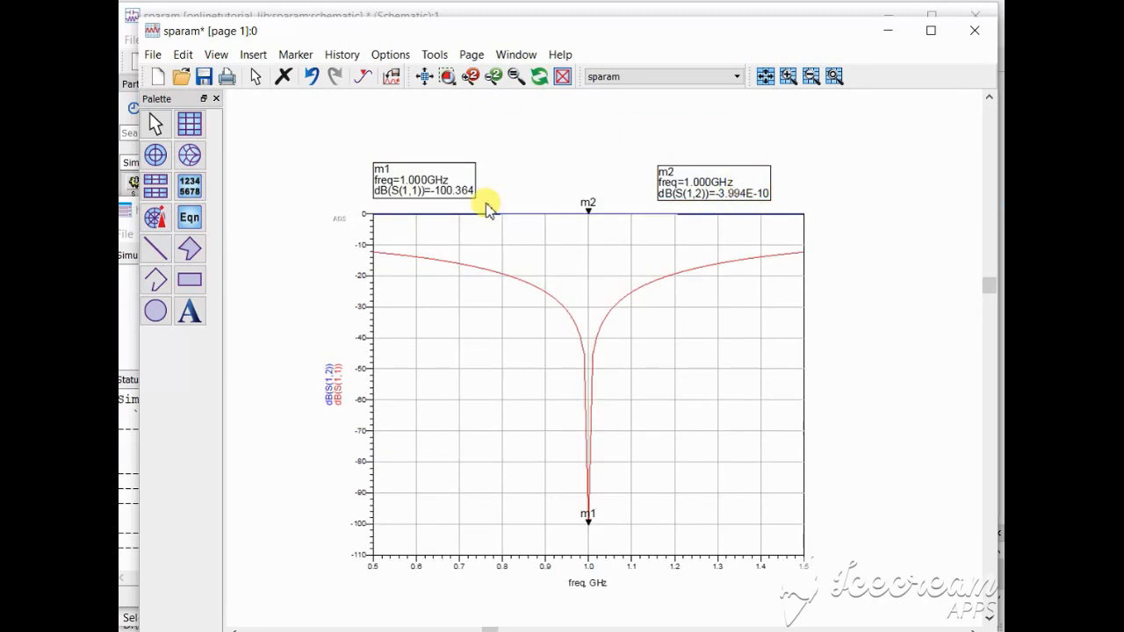
{"action": "left_click", "coordinate": [445, 195]}
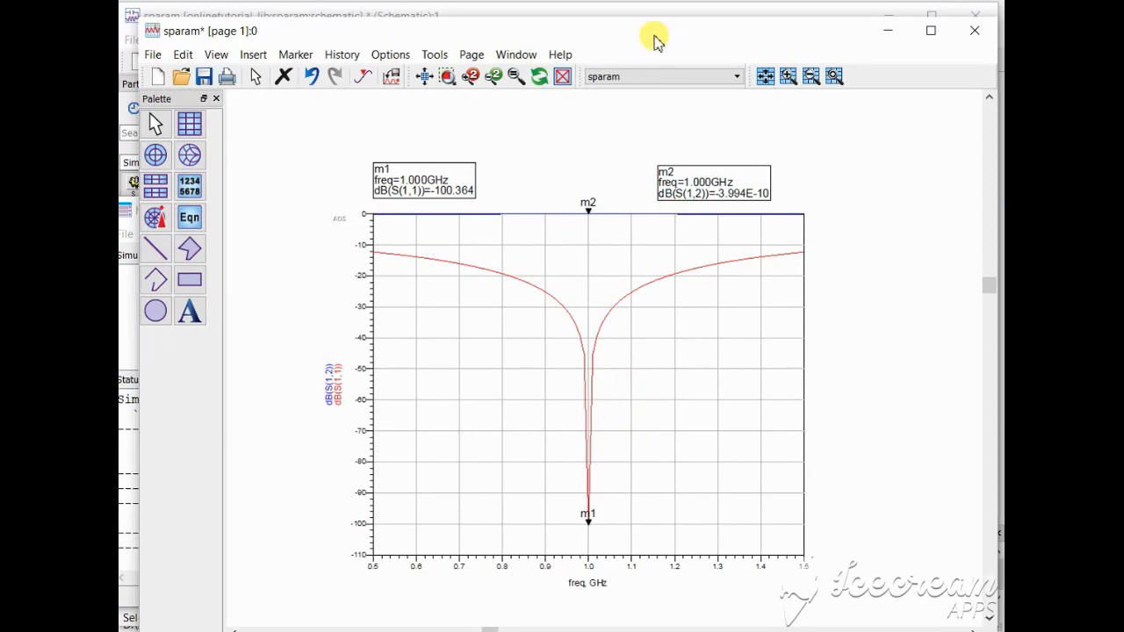
- Shift the data display window slightly and save the display
{"action": "left_click_drag", "start_coordinate": [657, 40], "coordinate": [646, 31]}
{"action": "left_click", "coordinate": [192, 65]}
{"action": "mouse_move", "coordinate": [589, 327]}
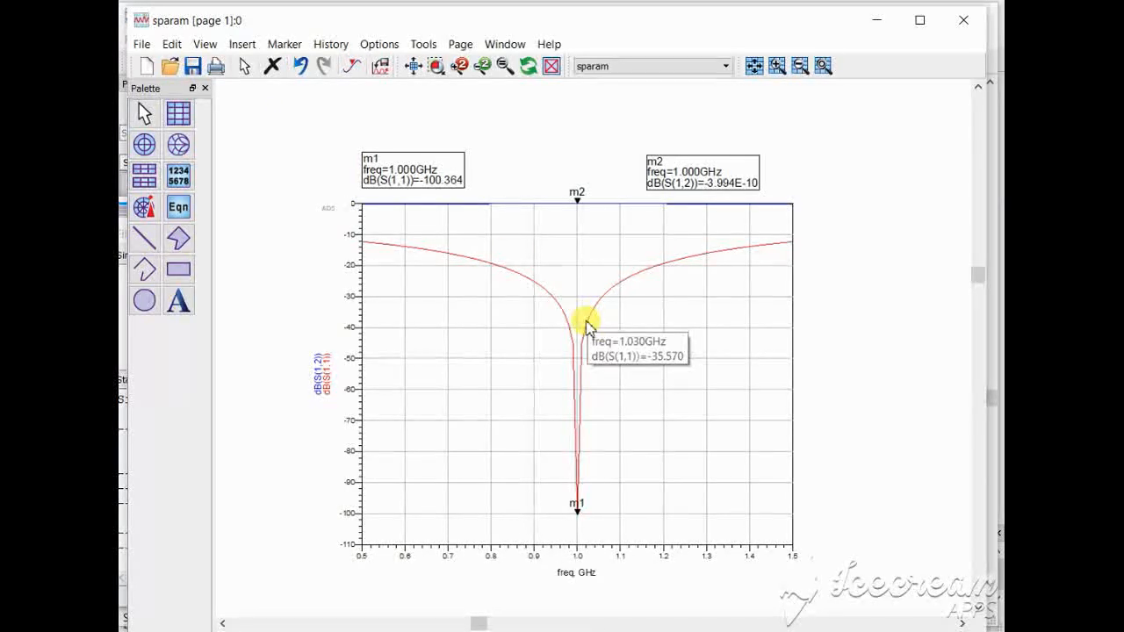